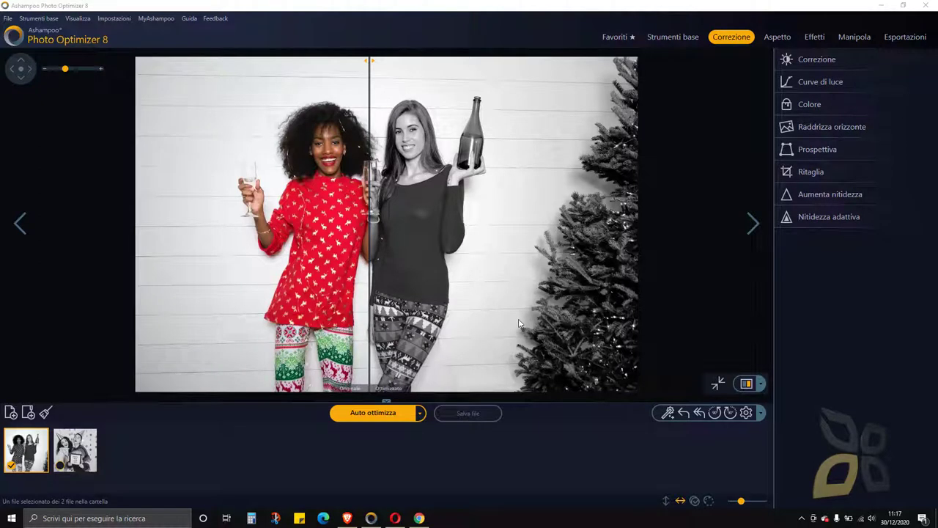
# - Bring the Ashampoo Photo Optimizer 8 window to the front
pyautogui.click(58, 8)
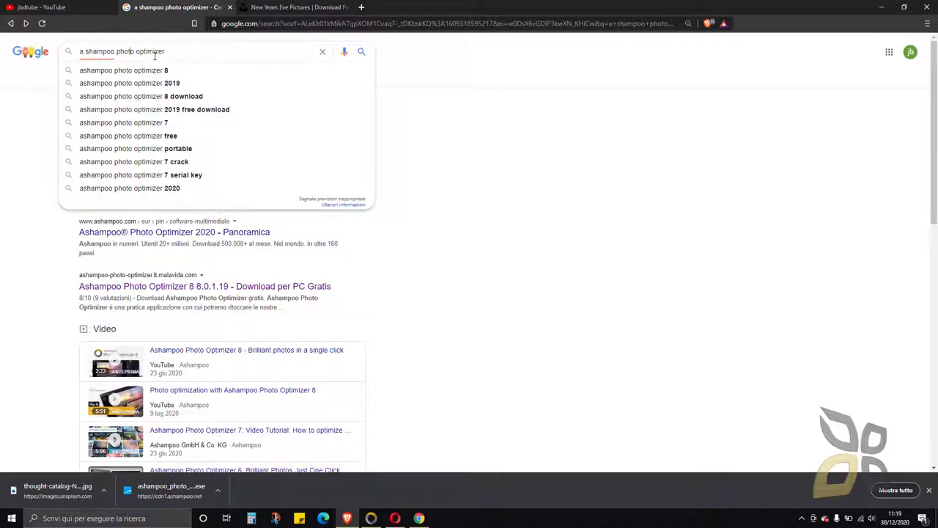
# - Correct the Google query to 'ashampoo photo optimizer', search again and scan the results
pyautogui.click(188, 99)
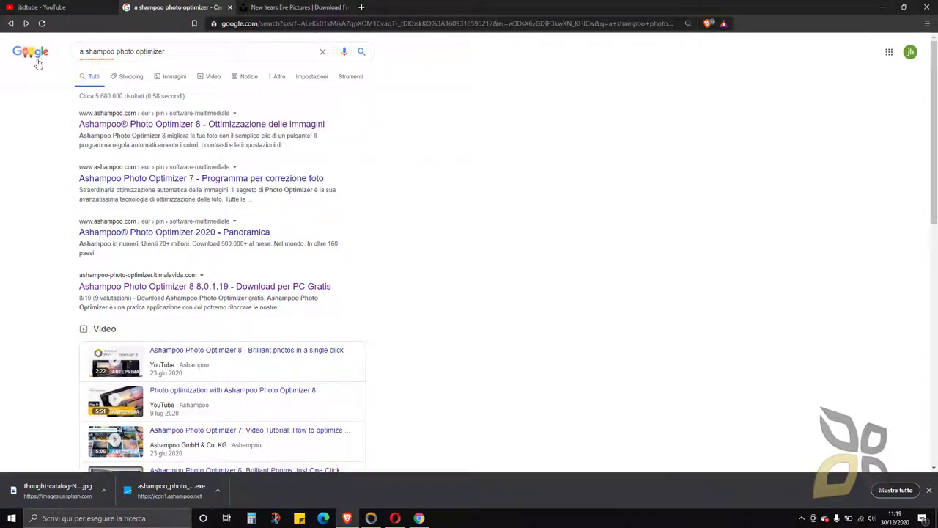
pyautogui.tripleClick(109, 53)
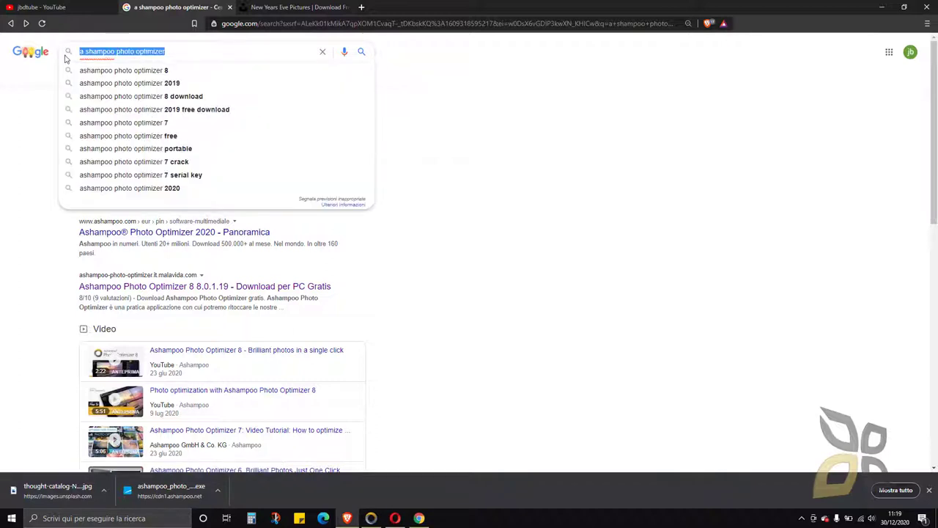
pyautogui.click(84, 51)
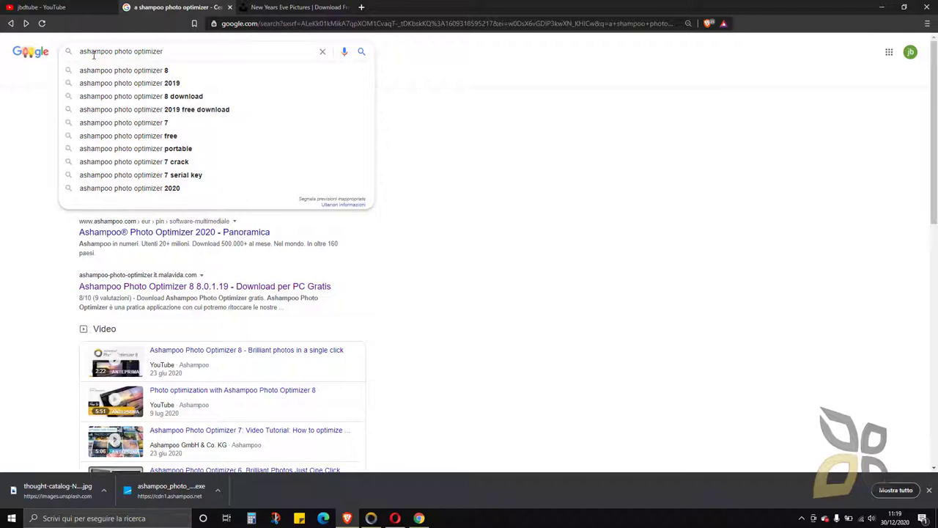
pyautogui.press('Return')
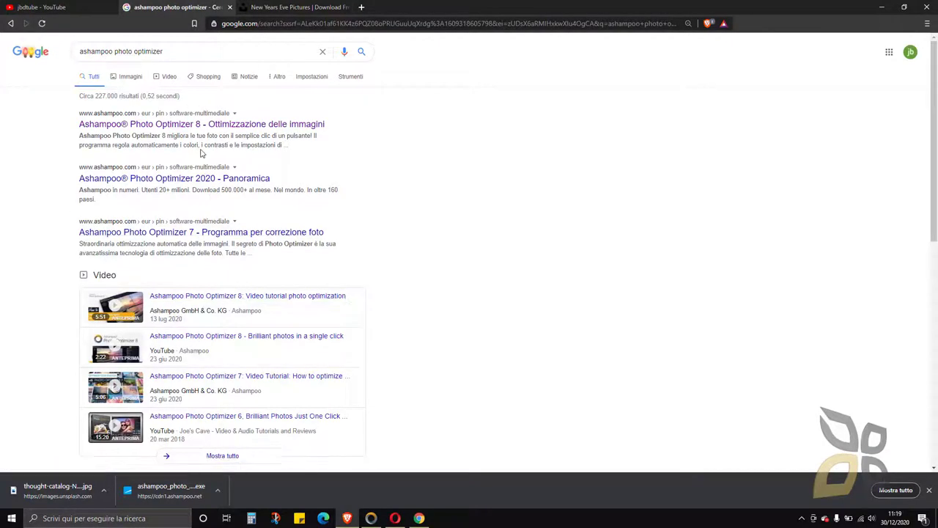
pyautogui.scroll(-3, 505, 214)
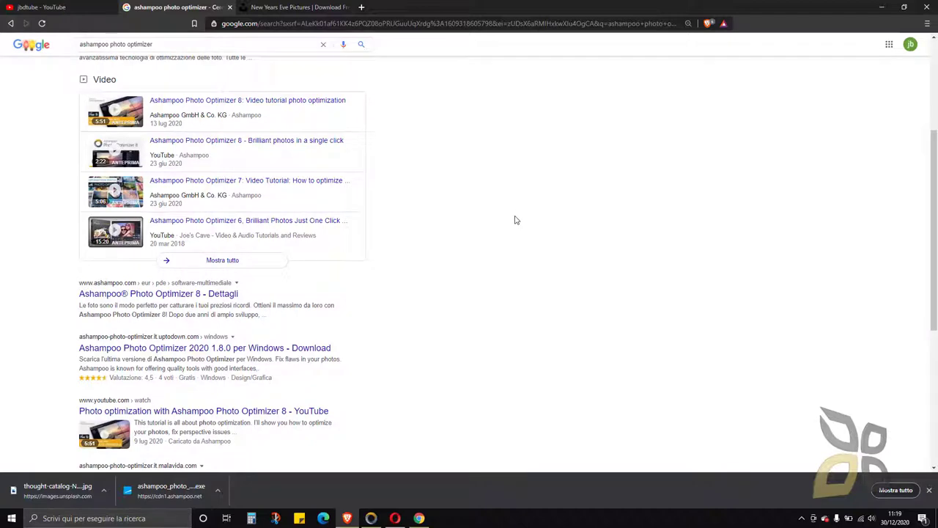
pyautogui.scroll(3, 512, 227)
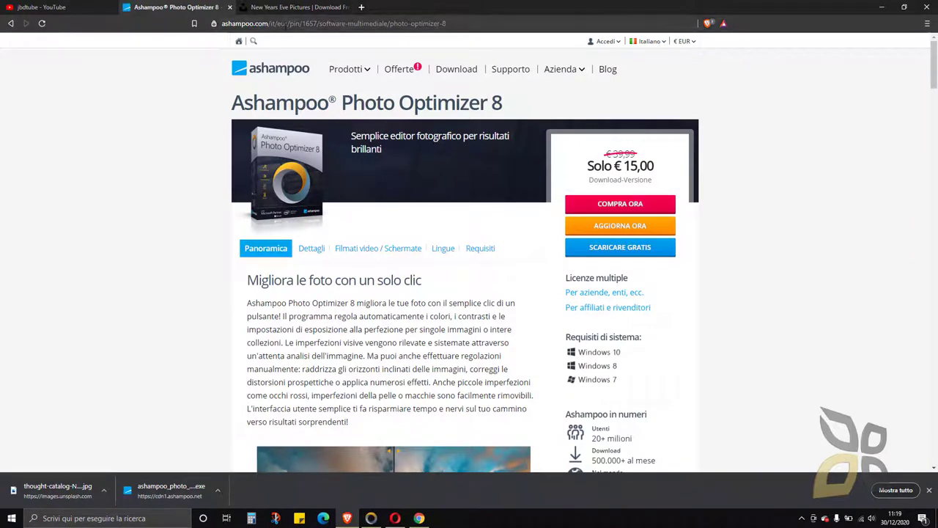
# - Change the product page address from 'it' to 'en' and decline the translator offer
pyautogui.click(279, 25)
pyautogui.click(279, 24)
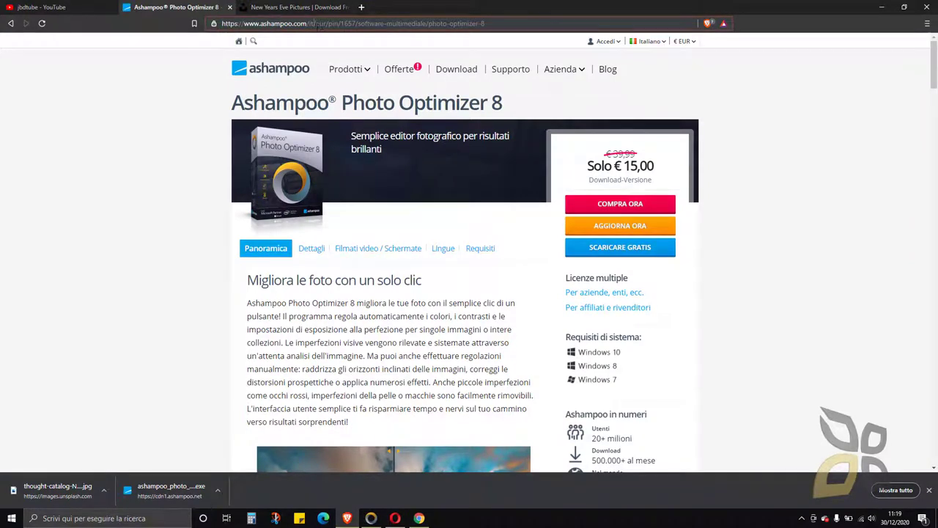
pyautogui.press('BackSpace')
pyautogui.press('BackSpace')
pyautogui.write('en')
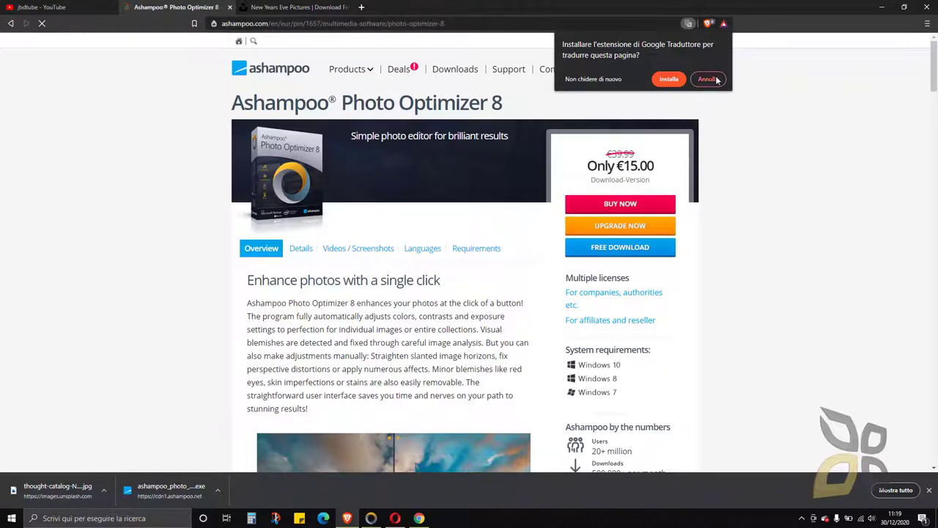
pyautogui.click(708, 79)
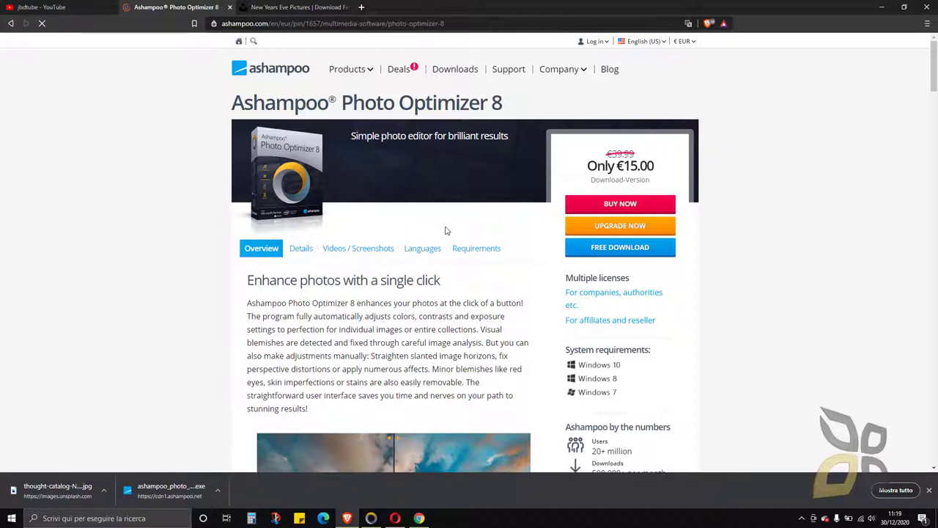
pyautogui.scroll(-1, 445, 232)
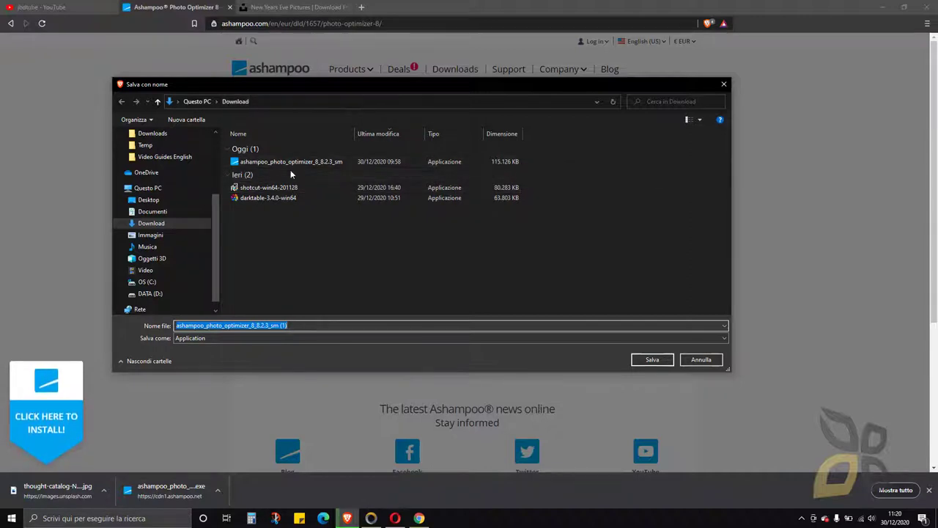
# - Cancel the installer save dialog and switch the site's prices to US dollars
pyautogui.click(701, 360)
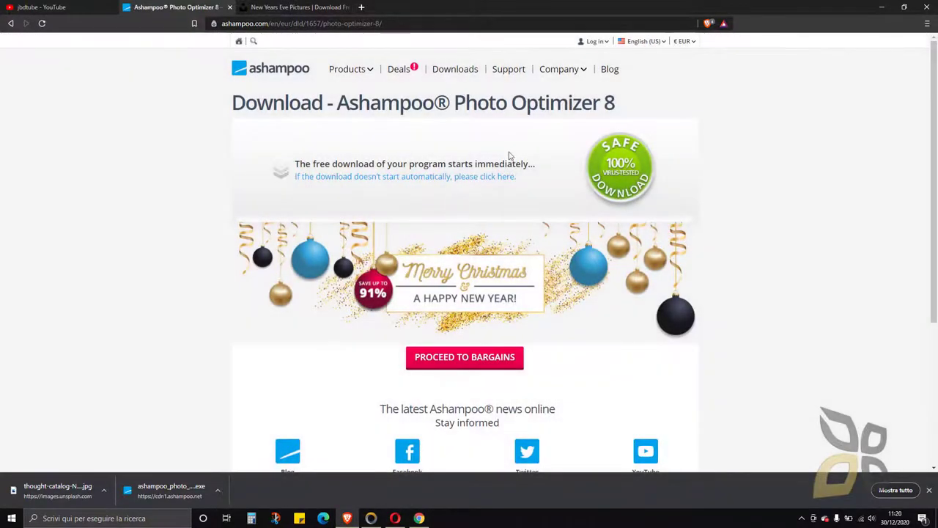
pyautogui.moveTo(686, 44)
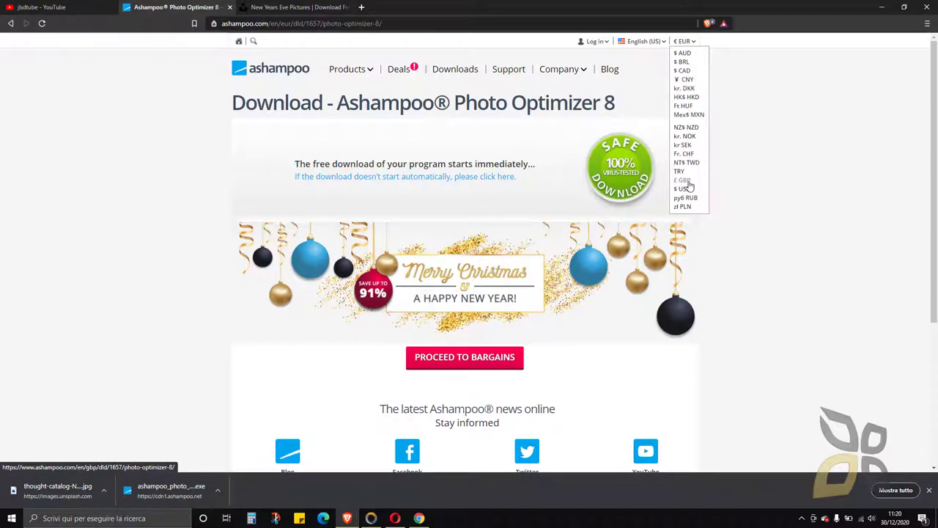
pyautogui.click(691, 191)
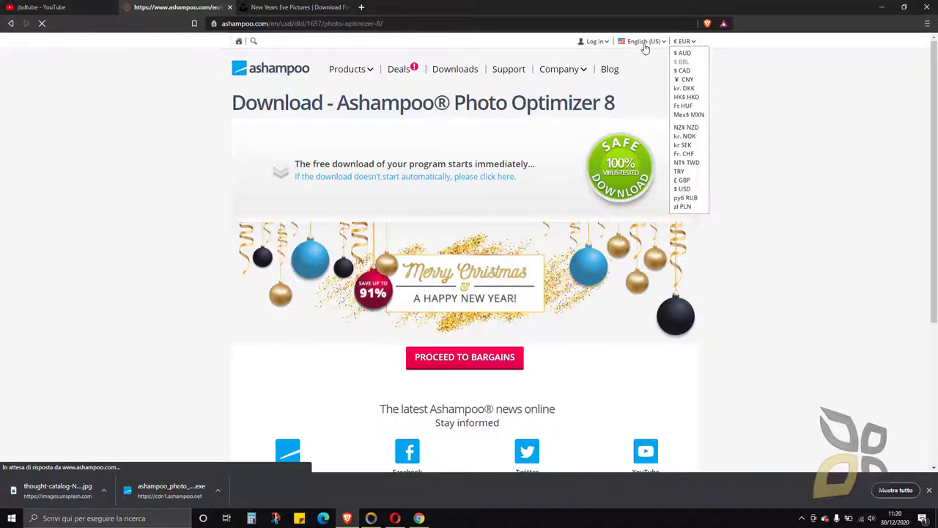
# - Open the Products list and save the Photo Optimizer installer to Downloads
pyautogui.moveTo(645, 47)
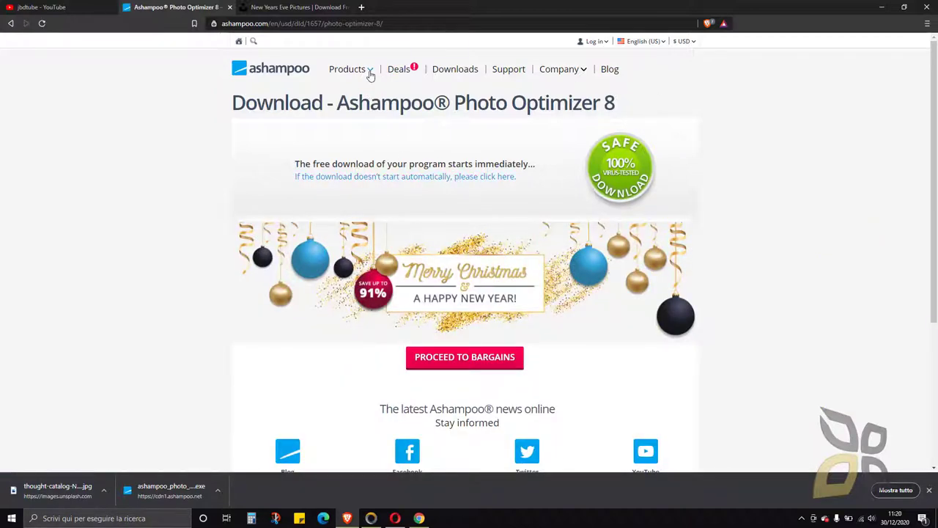
pyautogui.click(372, 73)
pyautogui.scroll(-3, 473, 212)
pyautogui.scroll(3, 432, 345)
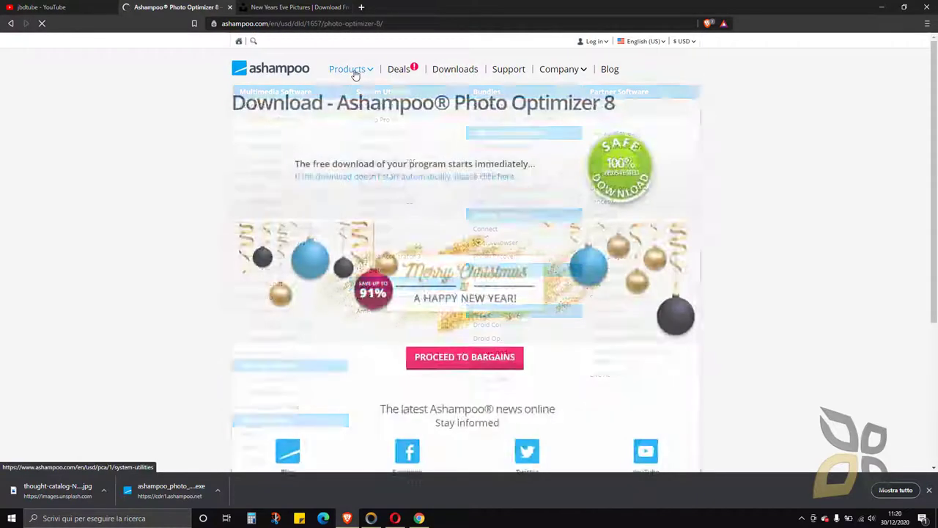
pyautogui.moveTo(356, 74)
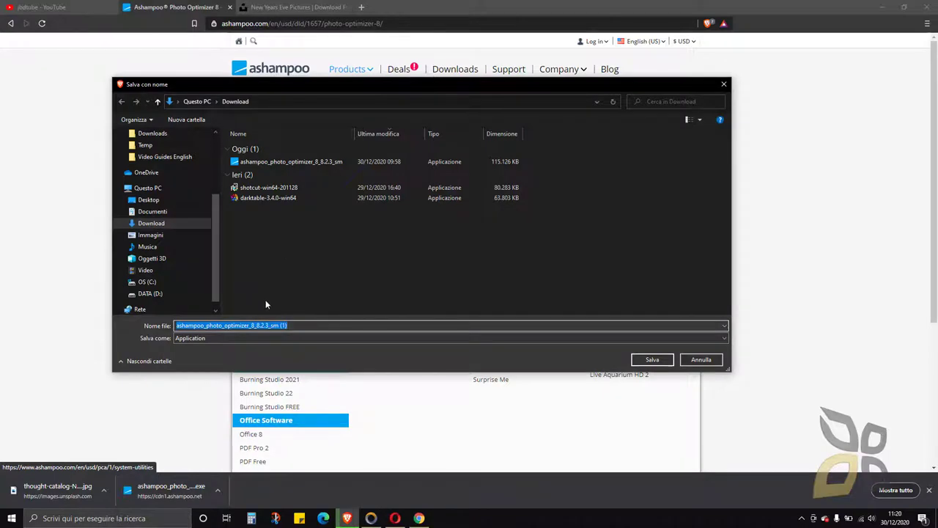
pyautogui.click(654, 362)
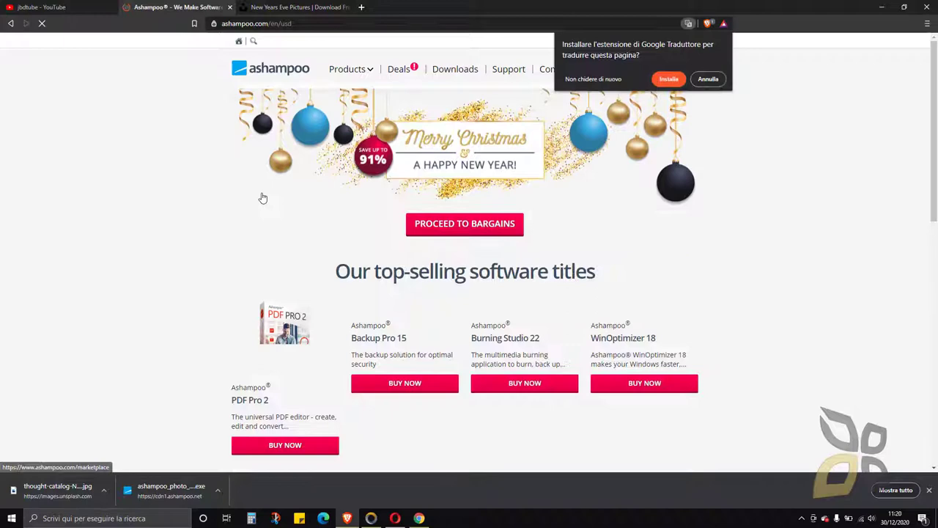
# - Close the Ashampoo tab and return to the Unsplash 'new years eve' results
pyautogui.click(230, 7)
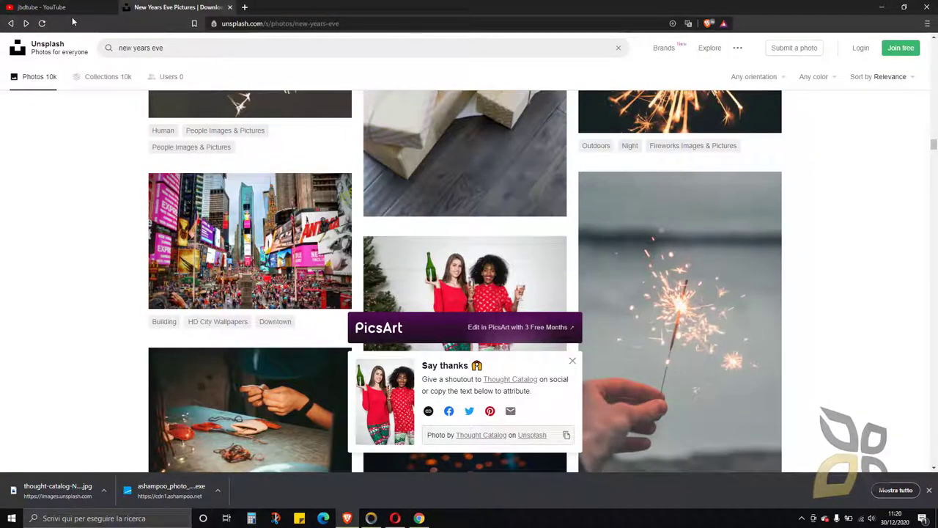
pyautogui.click(50, 54)
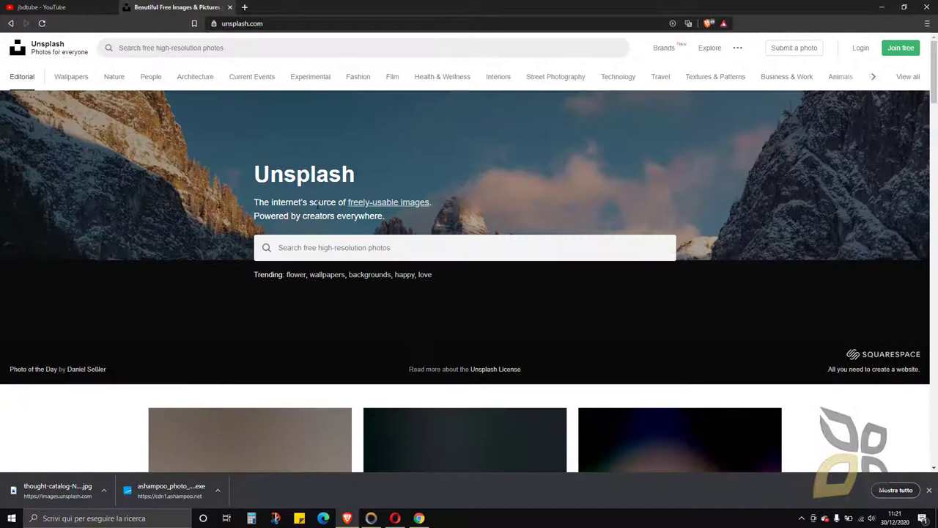
pyautogui.hotkey('alt', 'Left')
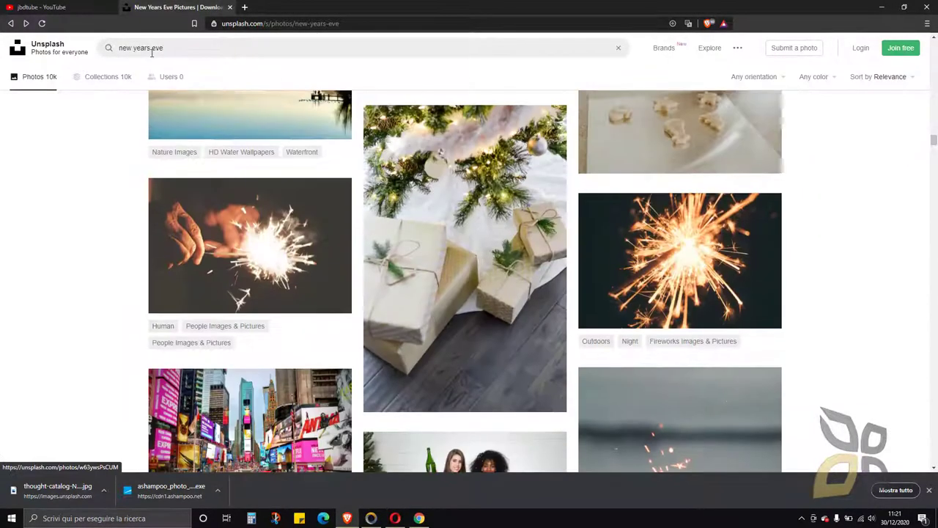
# - Scroll through the 'new years eve' photo results grid
pyautogui.doubleClick(152, 49)
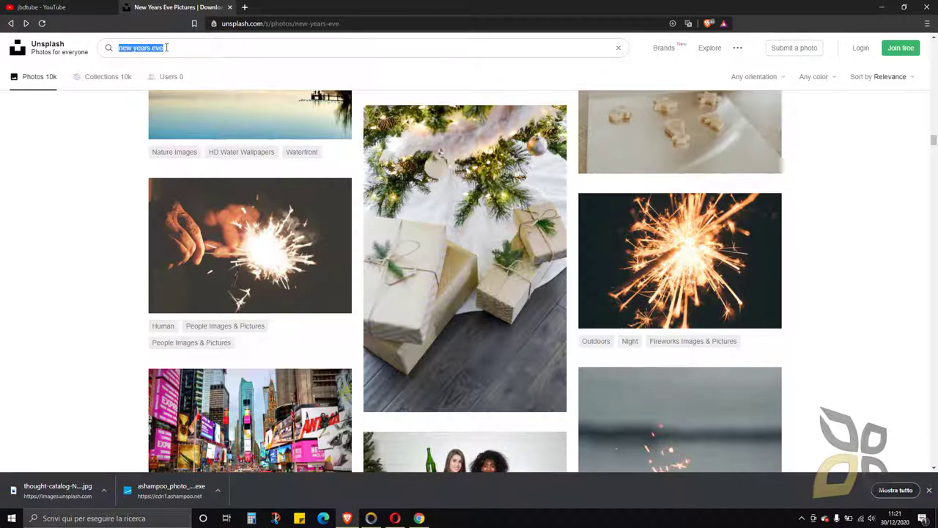
pyautogui.click(92, 183)
pyautogui.scroll(-10, 434, 317)
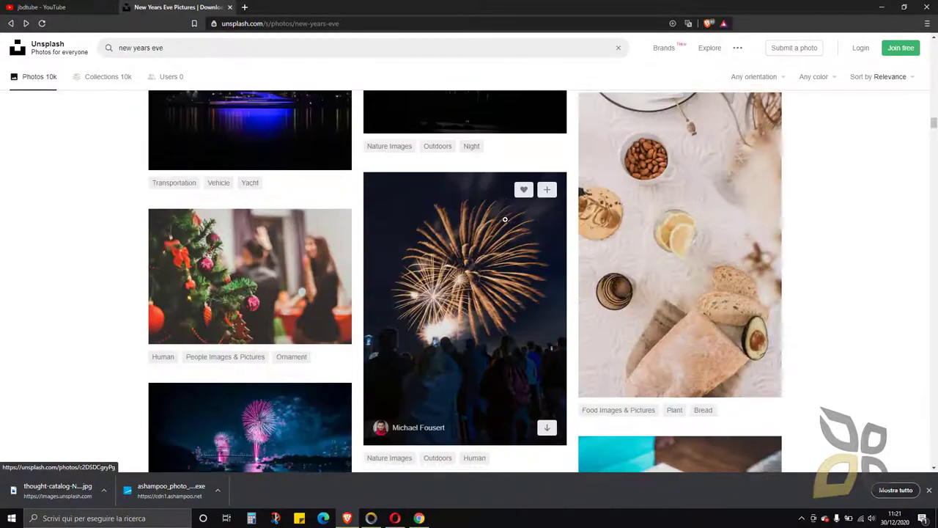
pyautogui.scroll(10, 441, 302)
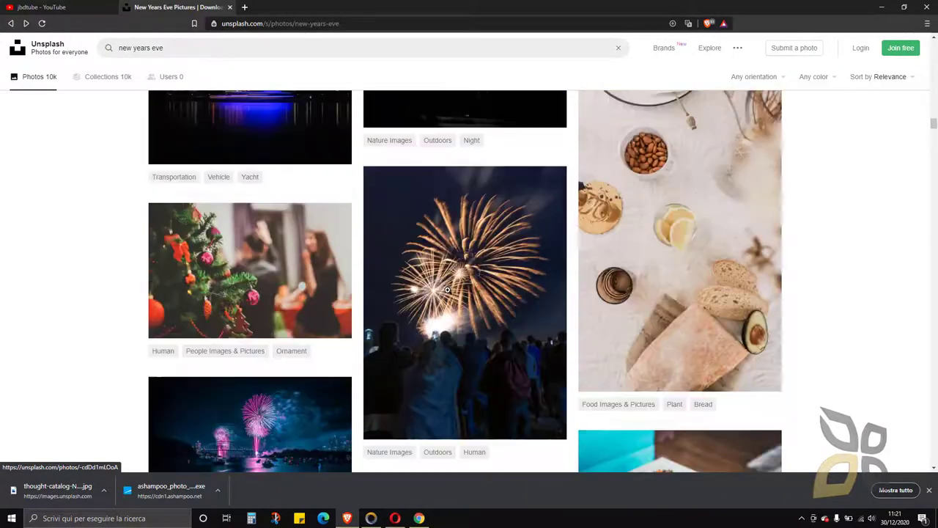
pyautogui.scroll(10, 470, 285)
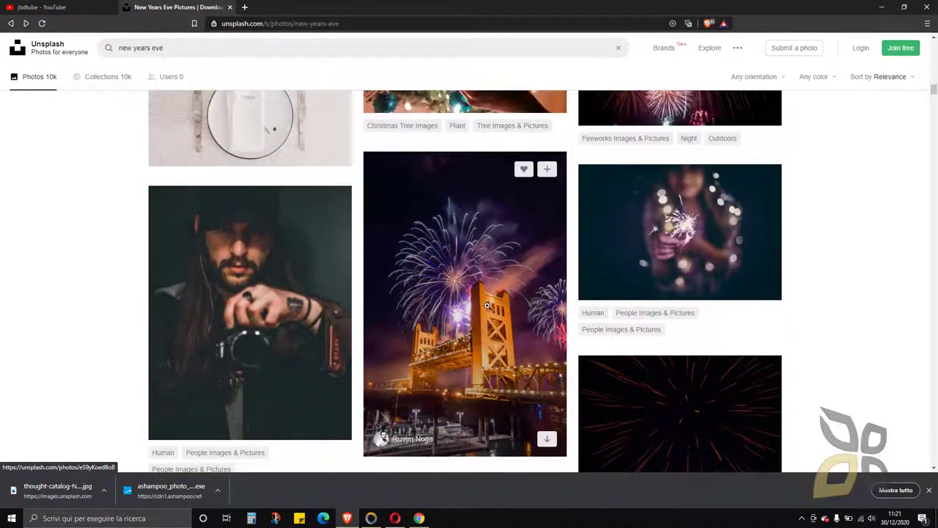
pyautogui.scroll(10, 487, 305)
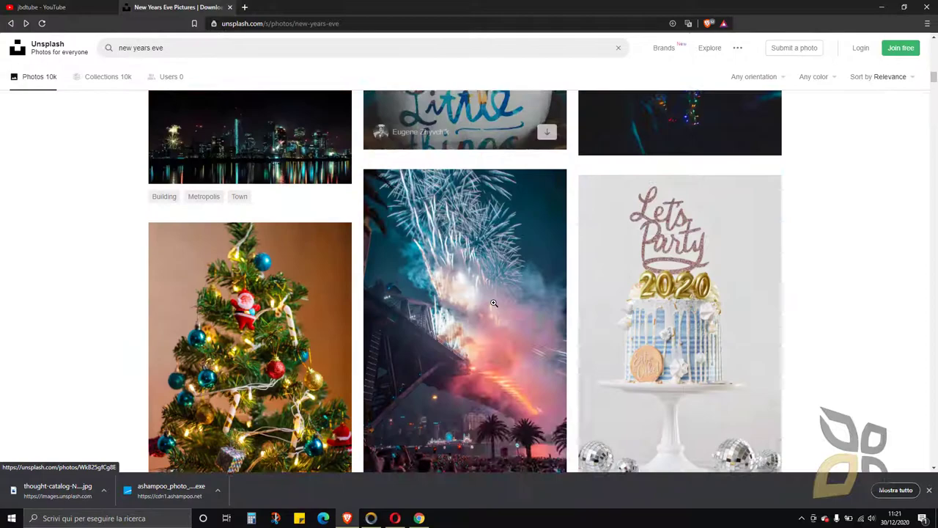
pyautogui.scroll(-10, 493, 303)
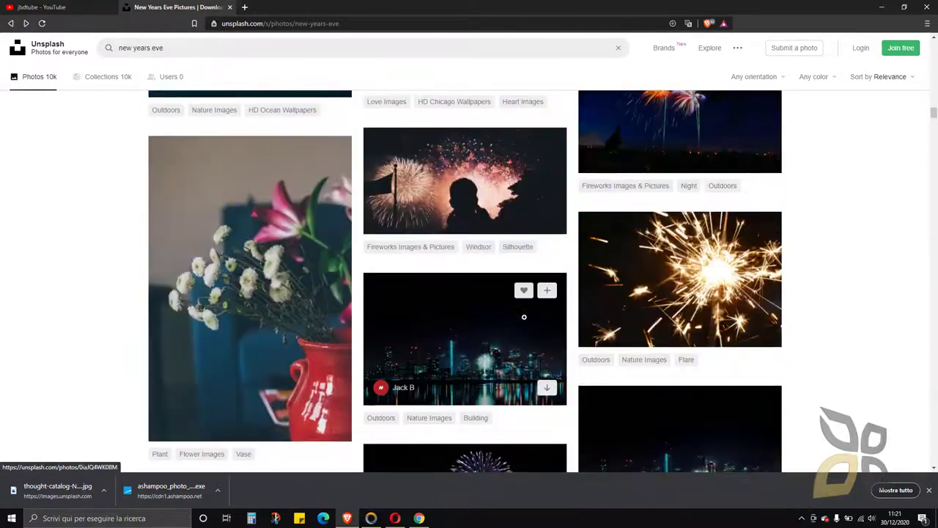
pyautogui.scroll(-10, 524, 317)
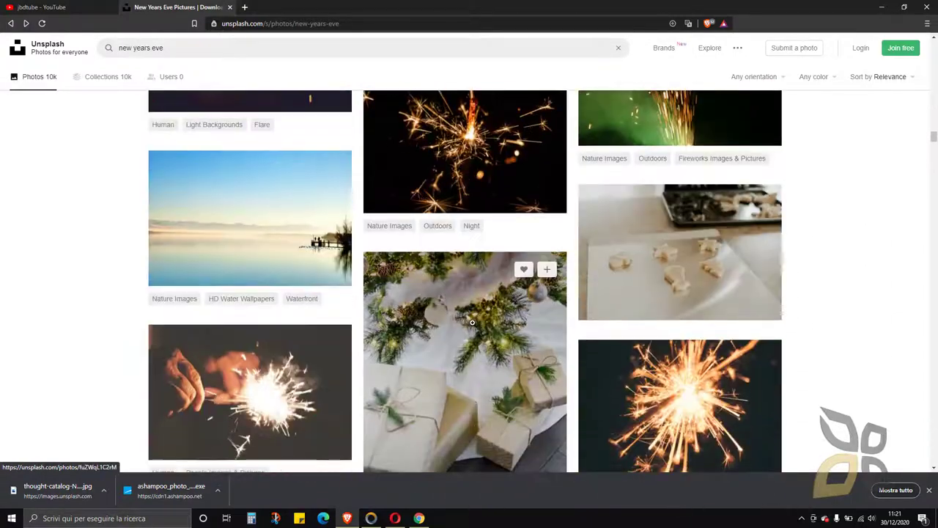
pyautogui.scroll(-7, 472, 323)
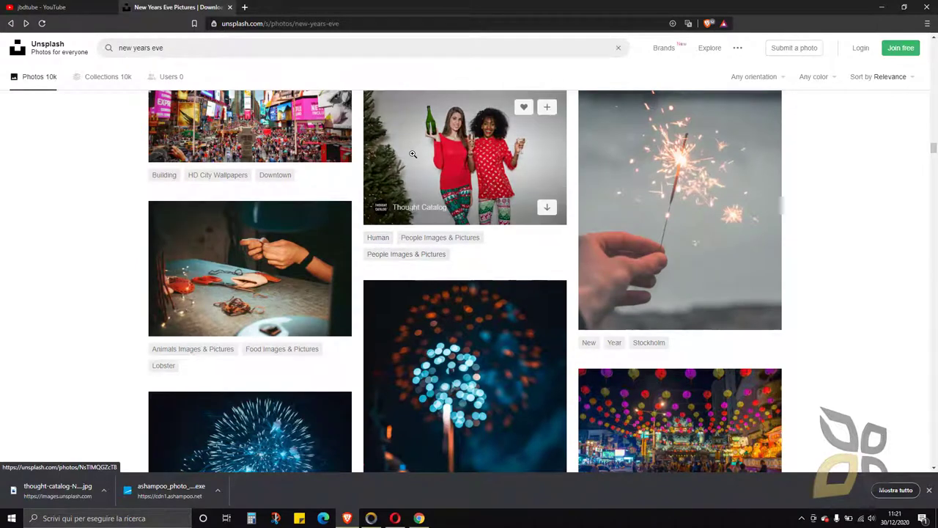
pyautogui.scroll(1, 416, 150)
pyautogui.click(423, 263)
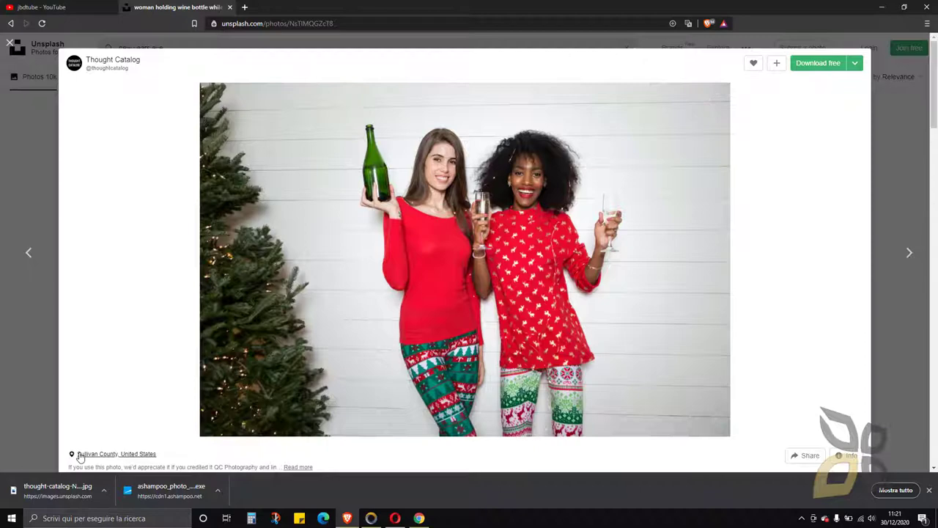
pyautogui.scroll(-2, 163, 404)
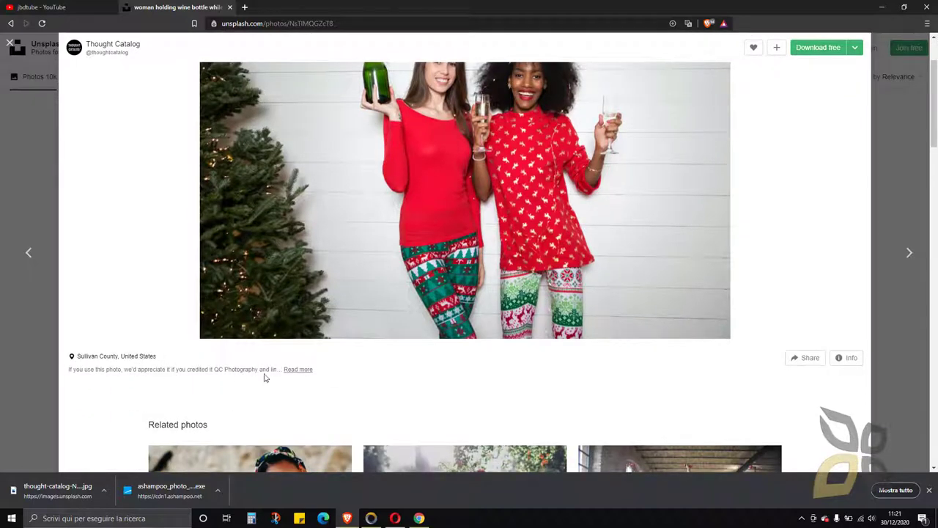
pyautogui.scroll(-4, 293, 363)
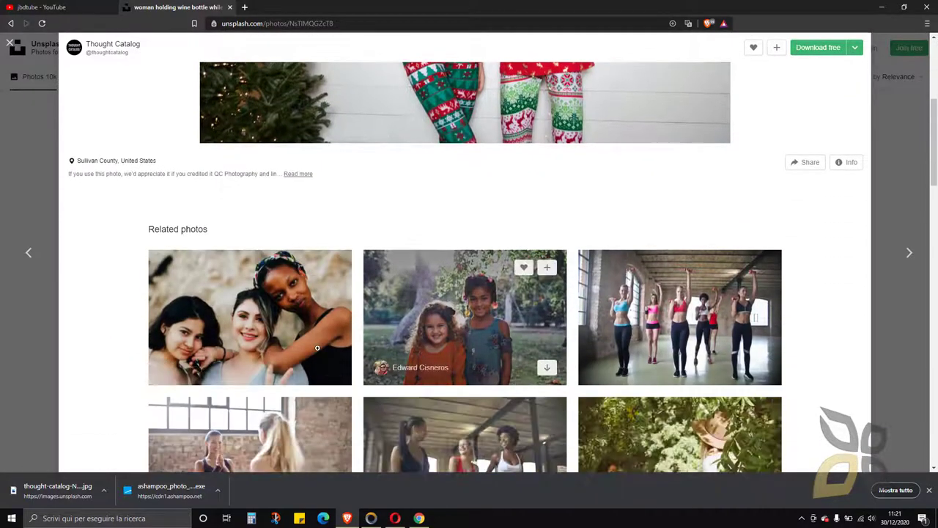
pyautogui.scroll(6, 317, 347)
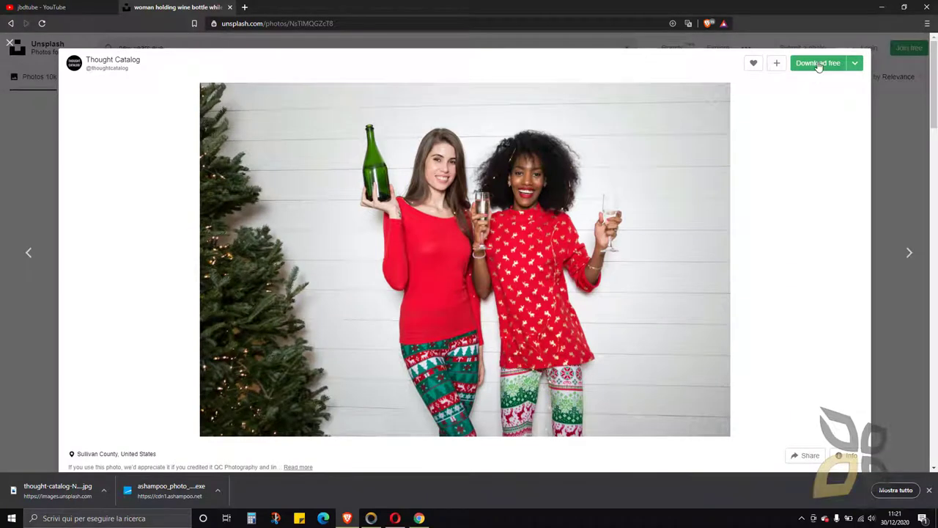
pyautogui.click(855, 63)
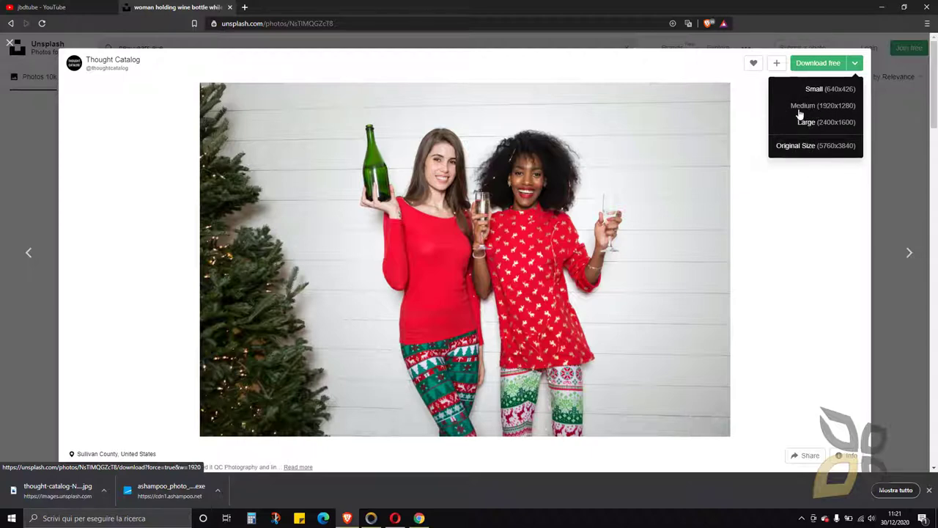
pyautogui.click(877, 125)
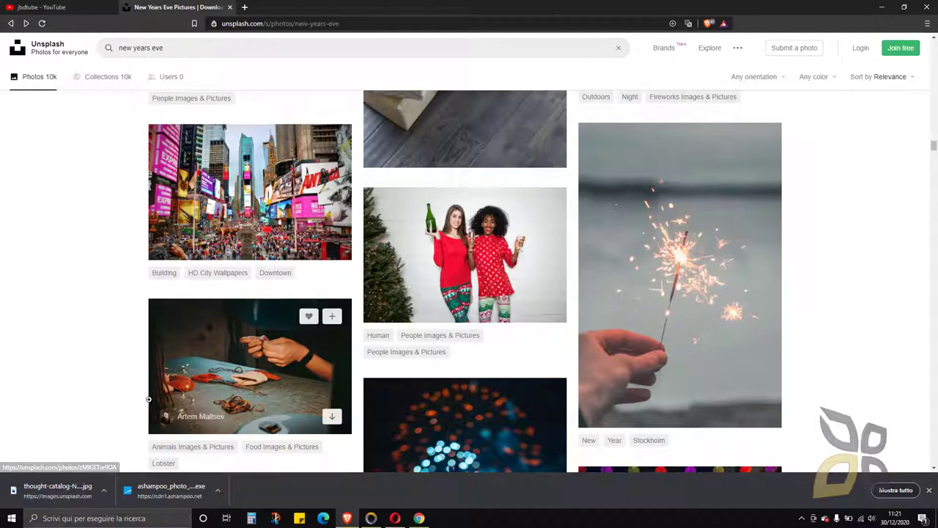
pyautogui.click(104, 489)
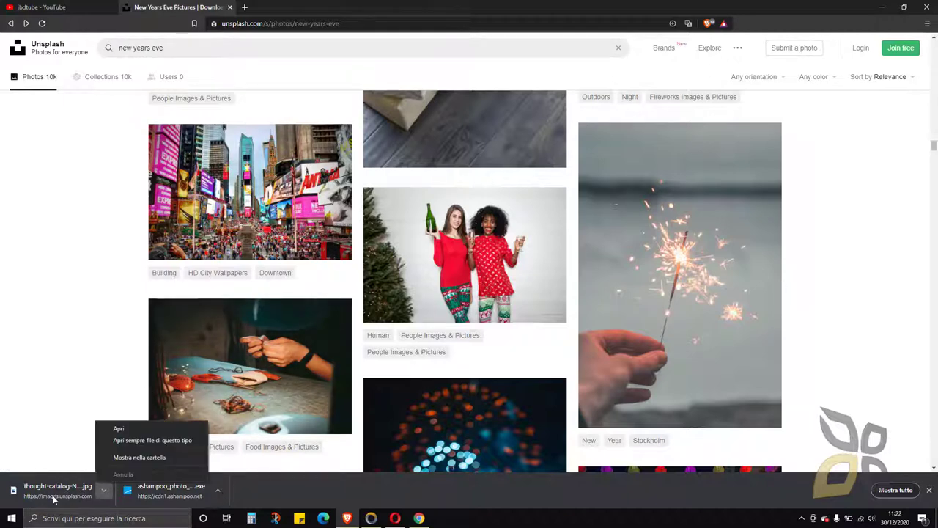
pyautogui.click(53, 455)
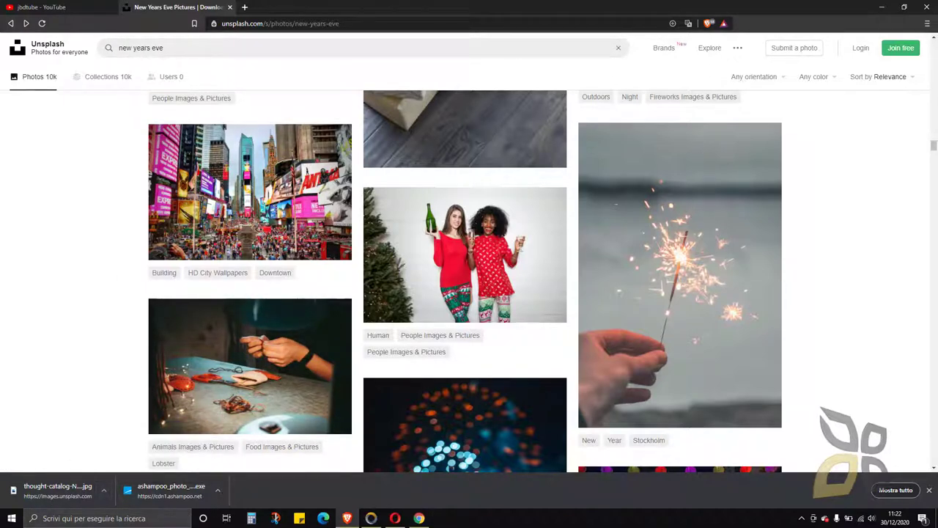
# - Go to the Download folder and run the Photo Optimizer 8 installer
pyautogui.scroll(2, 465, 330)
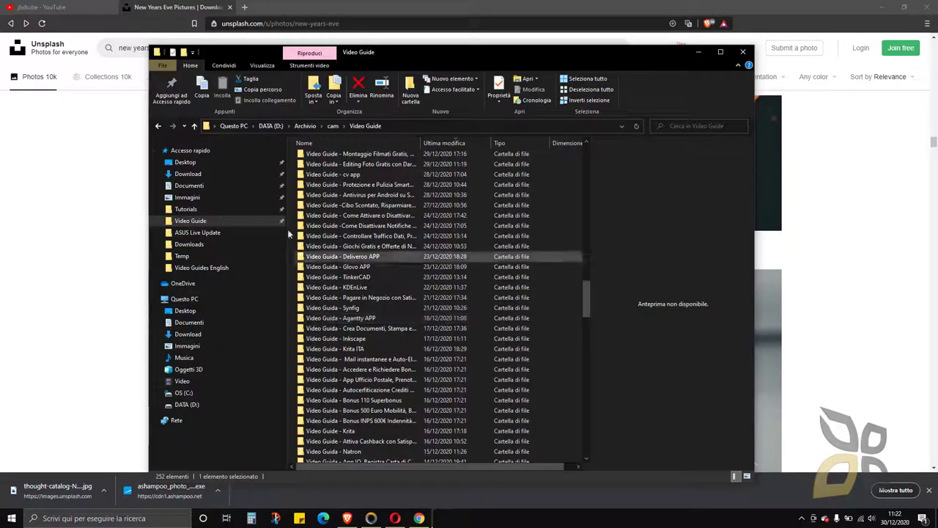
pyautogui.click(187, 175)
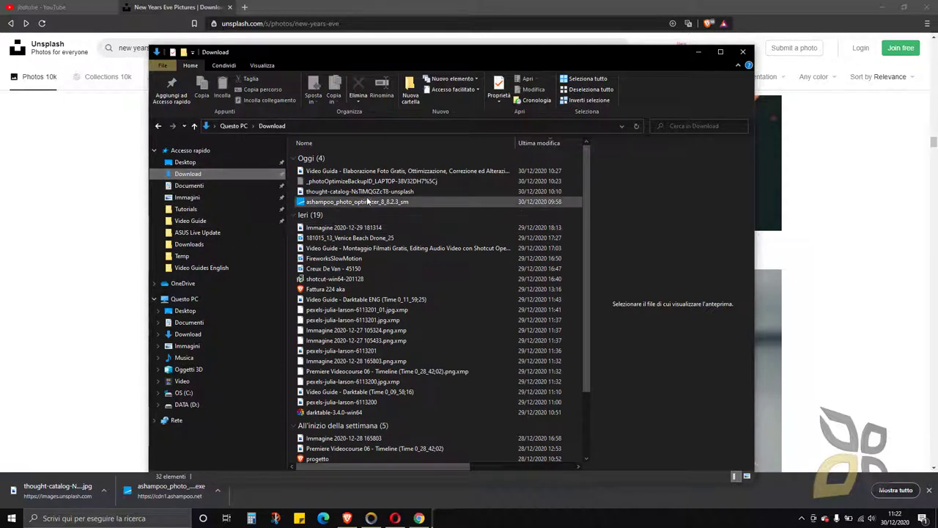
pyautogui.click(330, 205)
pyautogui.doubleClick(338, 203)
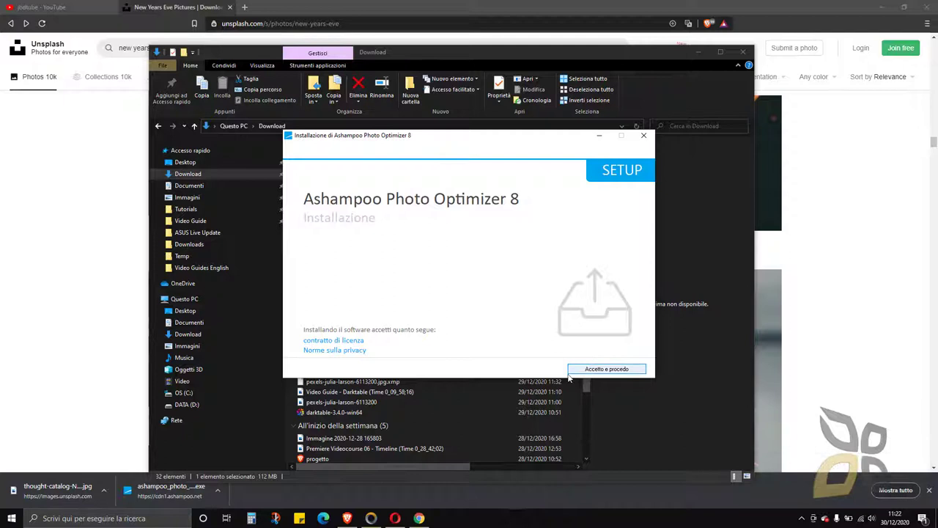
# - Accept the licence, then quit the setup without installing
pyautogui.click(600, 370)
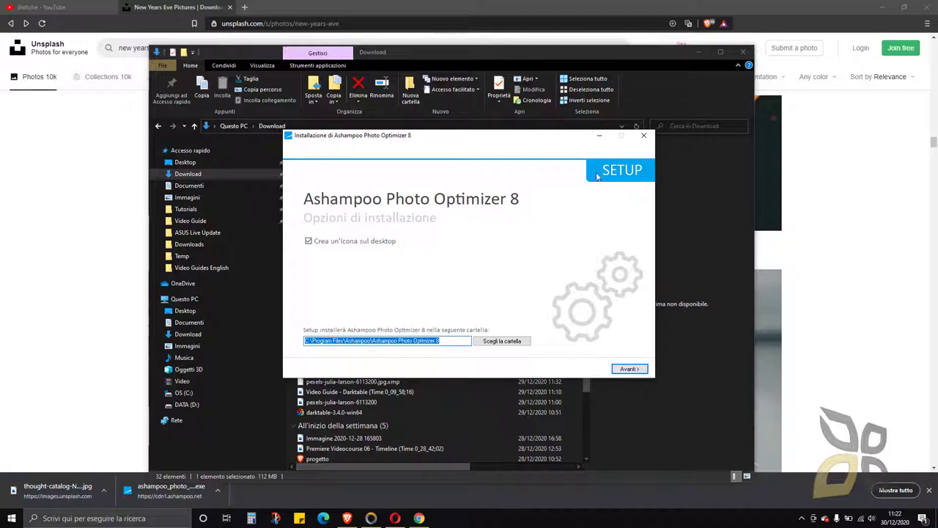
pyautogui.click(643, 135)
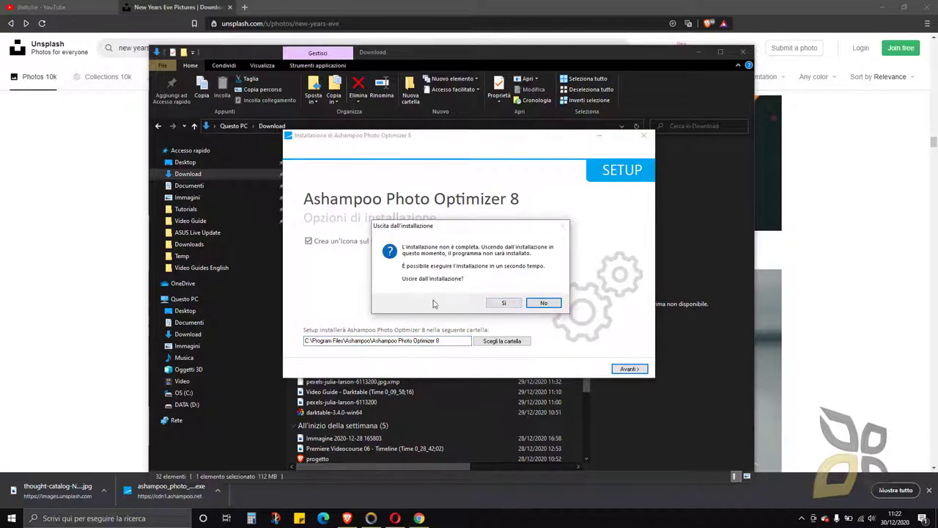
pyautogui.click(506, 303)
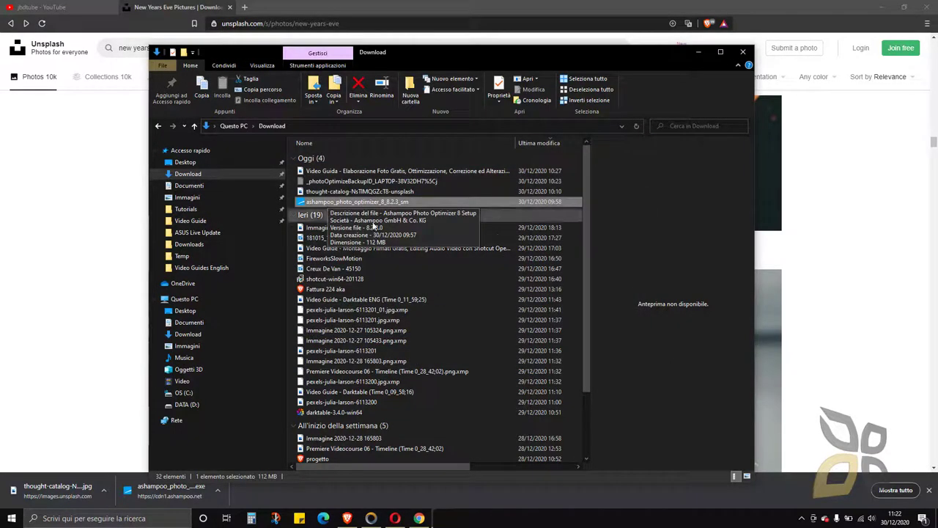
# - Close the running Photo Optimizer 8 and restore the browser to a smaller window
pyautogui.click(371, 518)
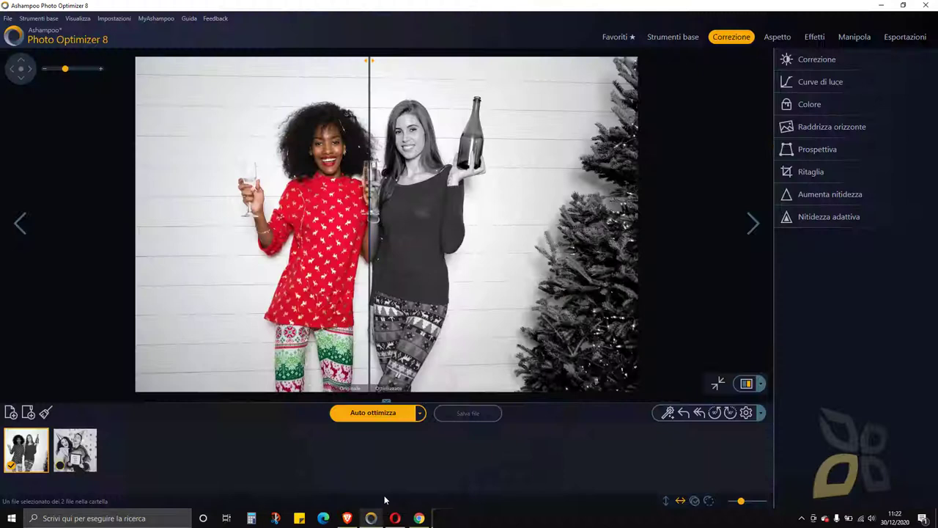
pyautogui.click(924, 5)
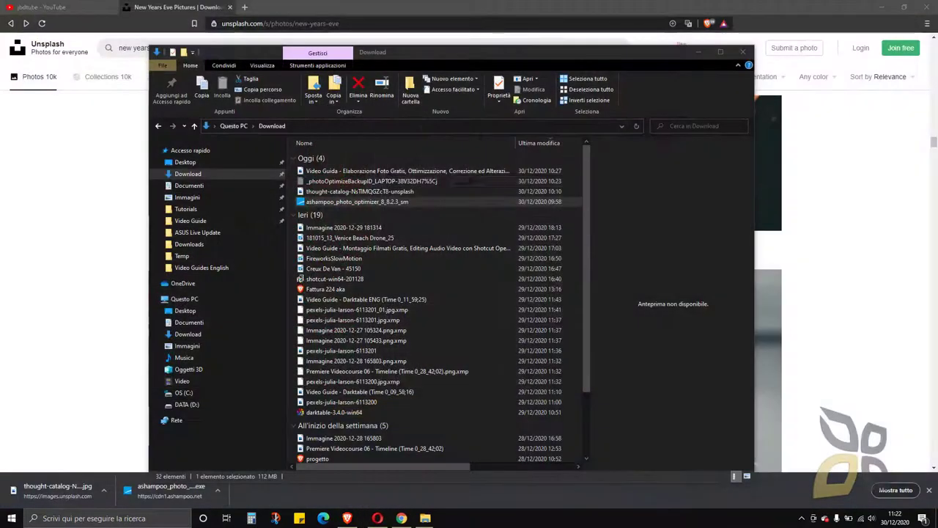
pyautogui.click(11, 518)
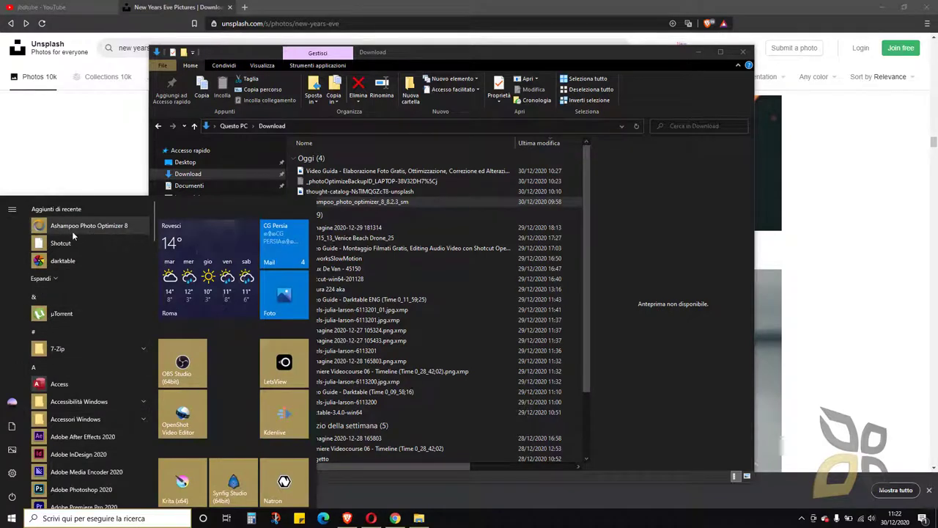
pyautogui.click(421, 7)
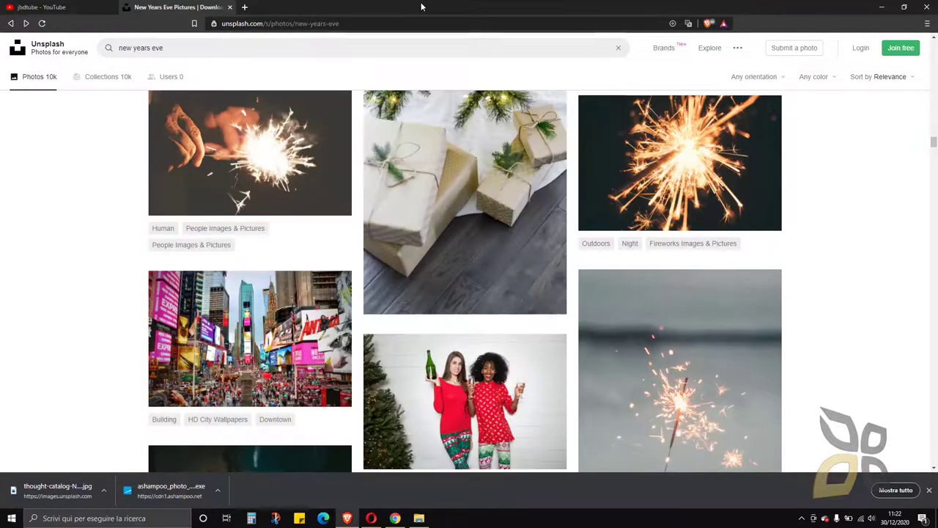
pyautogui.doubleClick(421, 6)
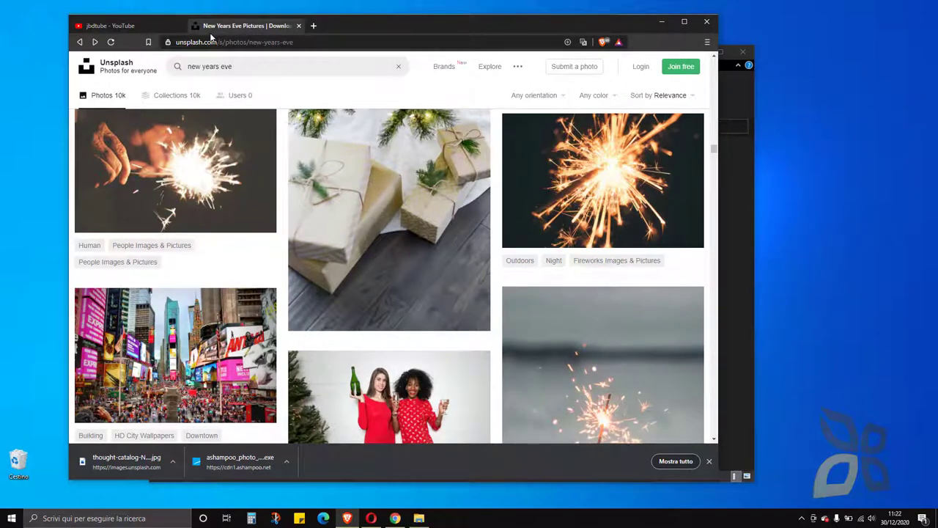
pyautogui.click(11, 517)
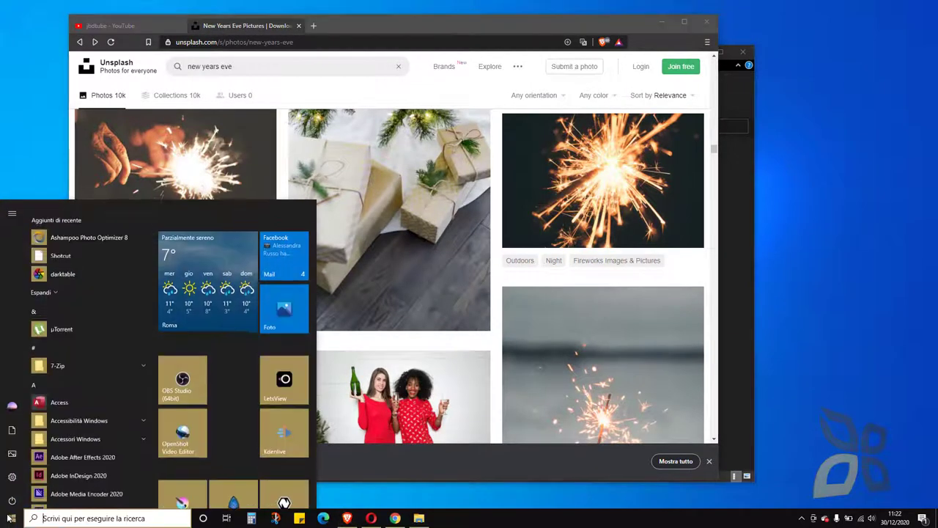
pyautogui.press('Escape')
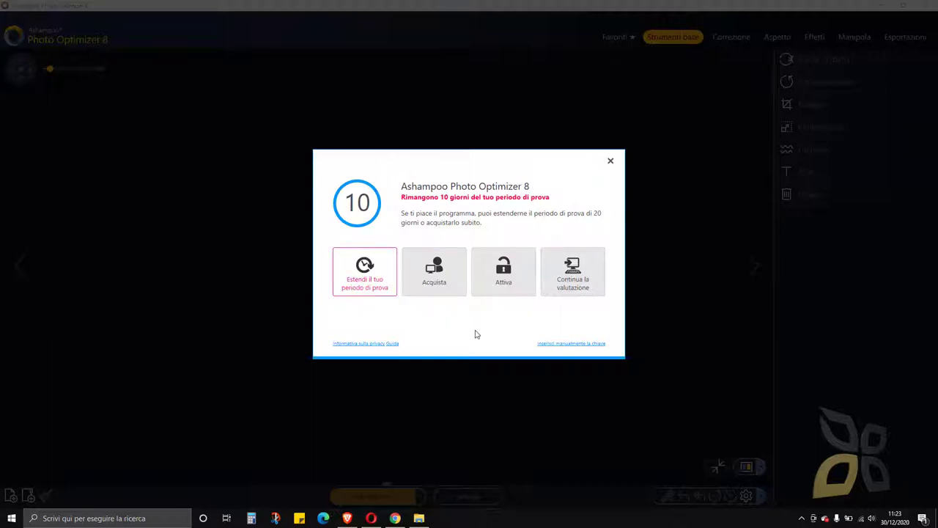
# - Dismiss the trial notice and drag the bottom thumbnail panel taller
pyautogui.click(608, 162)
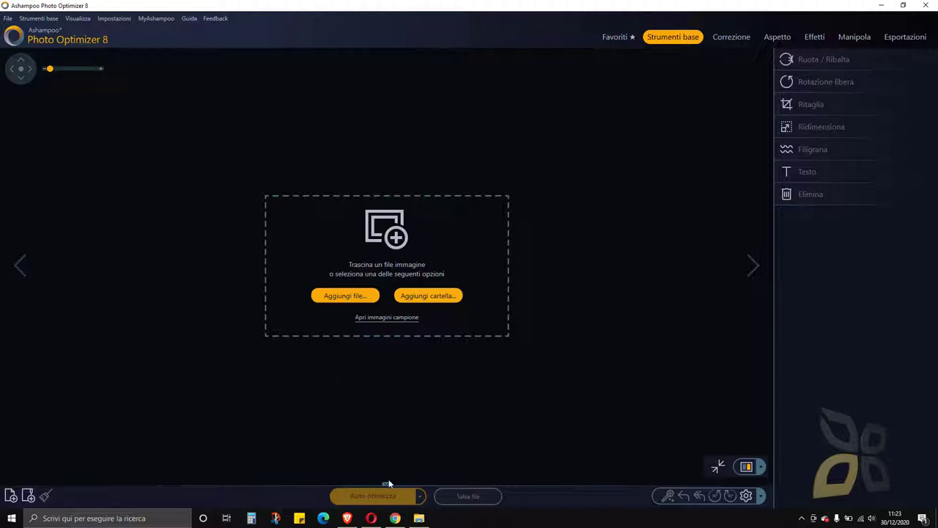
pyautogui.moveTo(386, 484); pyautogui.dragTo(408, 391)
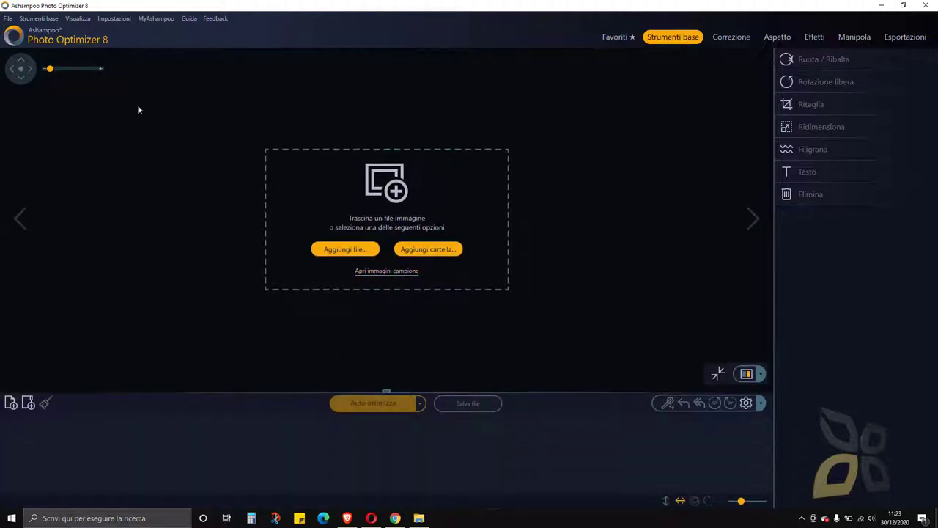
# - Load the sample images and browse the temple, cat and bird-in-tree photos
pyautogui.click(399, 272)
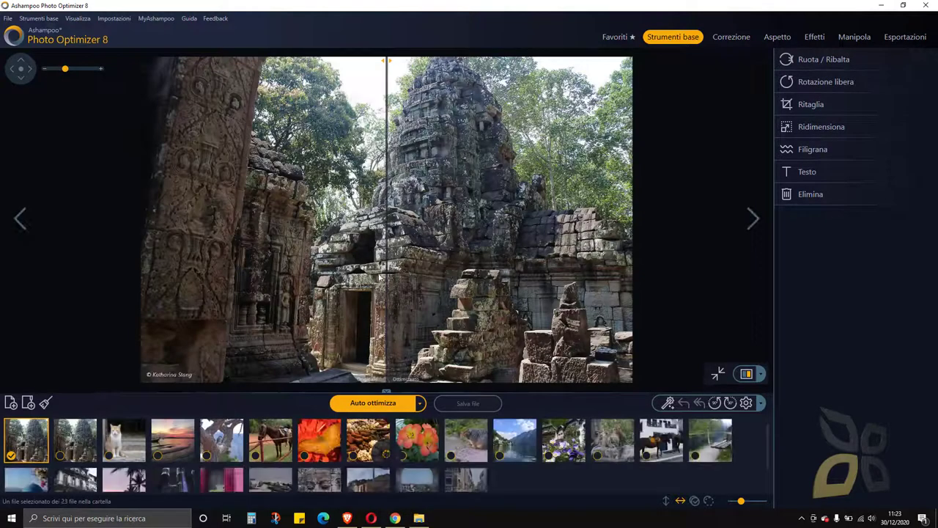
pyautogui.click(70, 445)
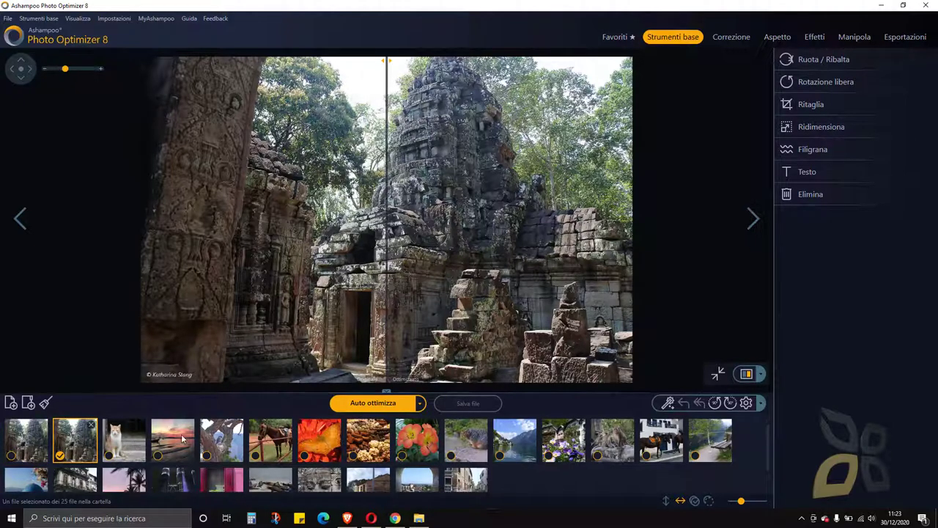
pyautogui.press('Right')
pyautogui.press('Right')
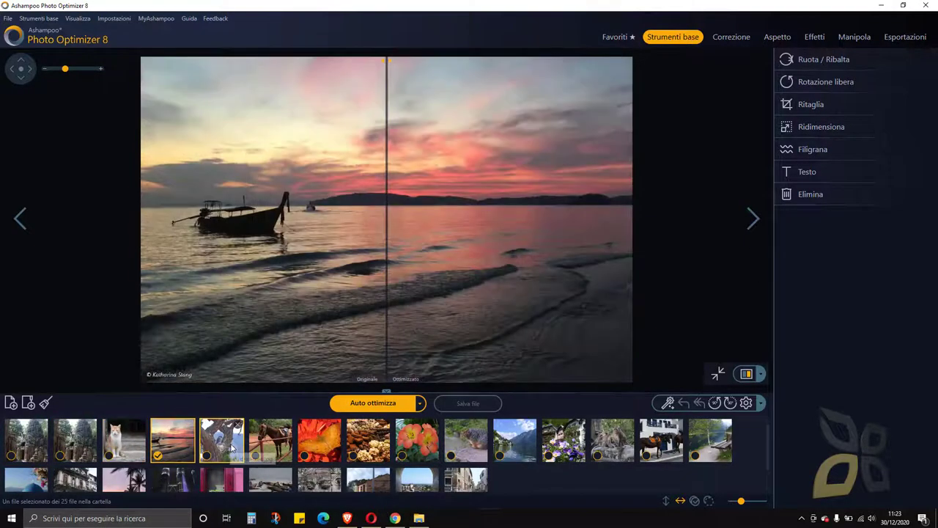
pyautogui.click(234, 449)
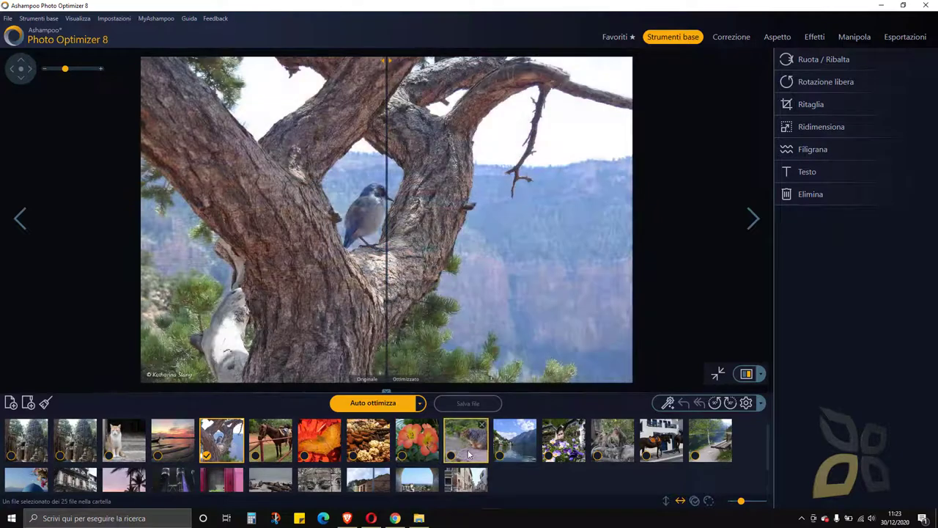
pyautogui.moveTo(386, 304)
pyautogui.mouseDown()
pyautogui.moveTo(247, 304)
pyautogui.moveTo(440, 303)
pyautogui.moveTo(304, 303)
pyautogui.moveTo(376, 300)
pyautogui.mouseUp()
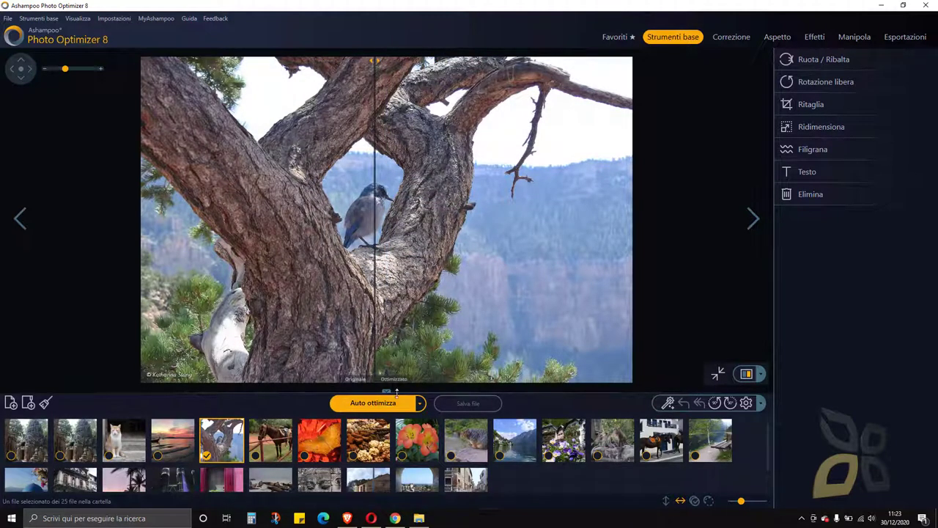
# - Show the squirrel, then the Venice canal photo, moving the before/after split right
pyautogui.click(475, 449)
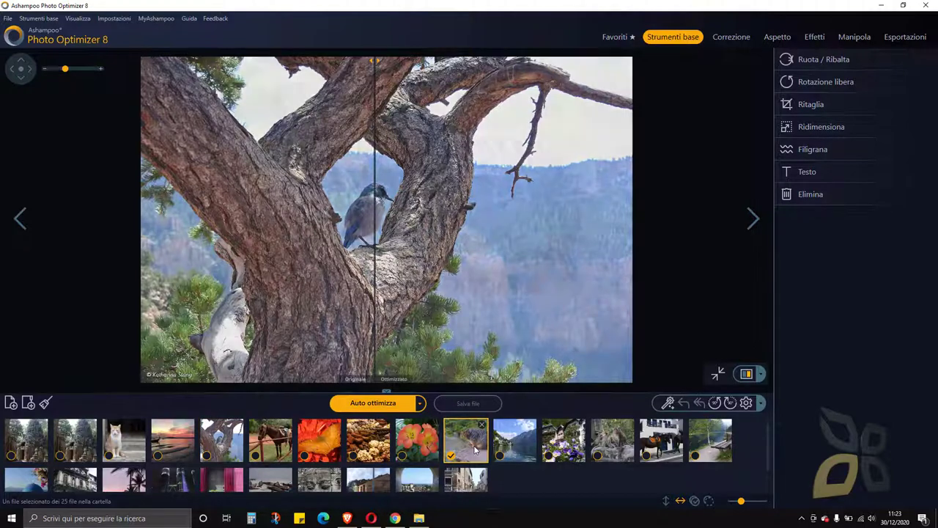
pyautogui.click(464, 484)
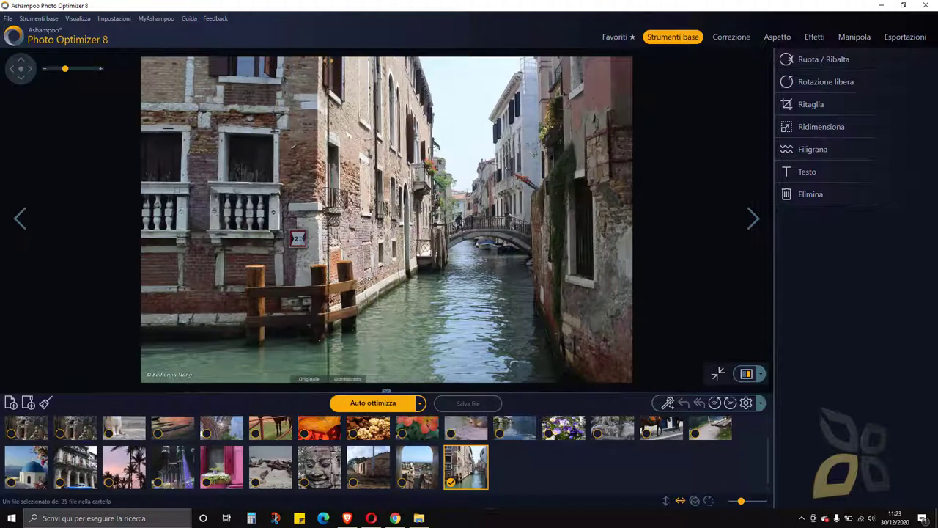
pyautogui.moveTo(328, 289); pyautogui.dragTo(399, 289)
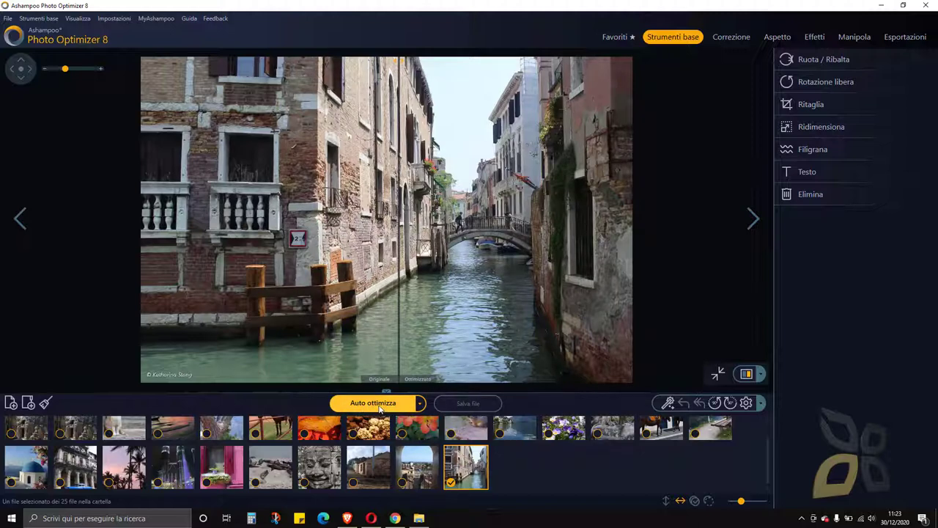
# - Auto-optimize the Venice canal photo and accept the level 3 optimization report
pyautogui.click(379, 407)
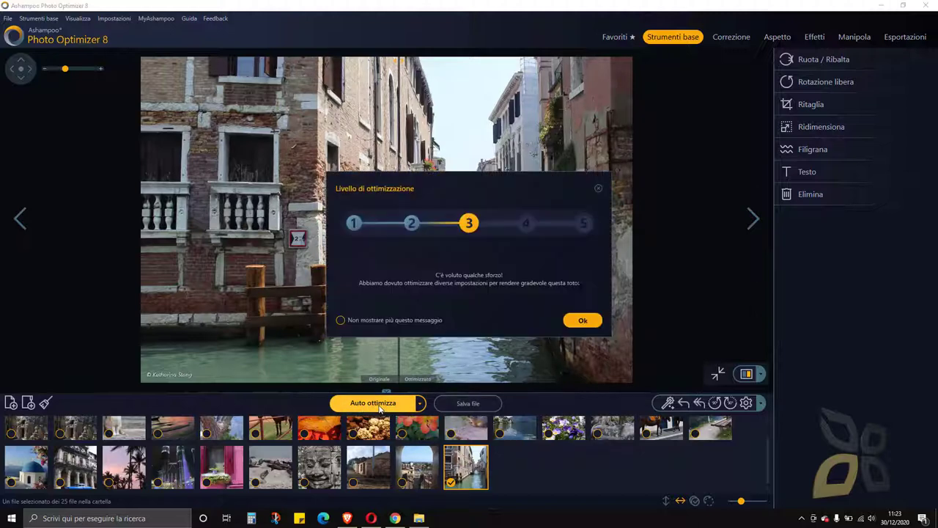
pyautogui.click(583, 322)
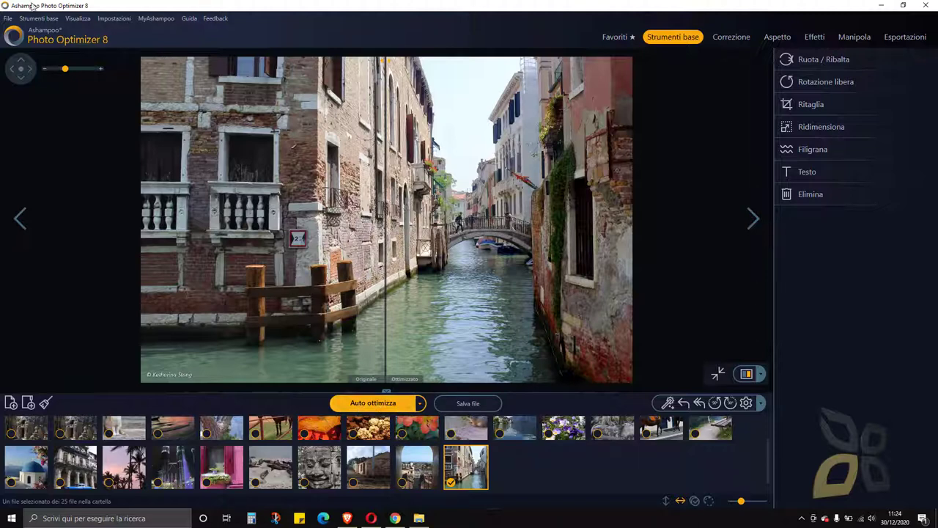
# - Browse the menus, then set Impostazioni > Lingua to English – United Kingdom and confirm
pyautogui.click(7, 18)
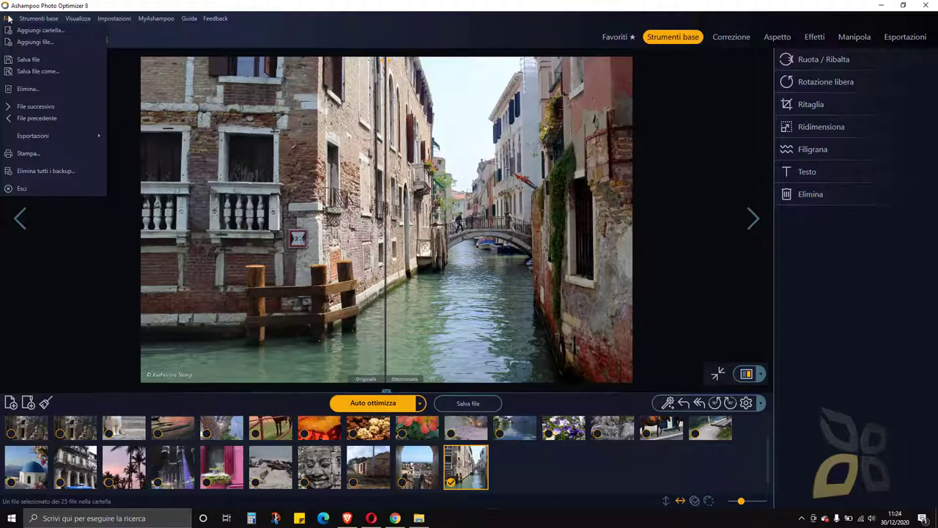
pyautogui.moveTo(23, 22)
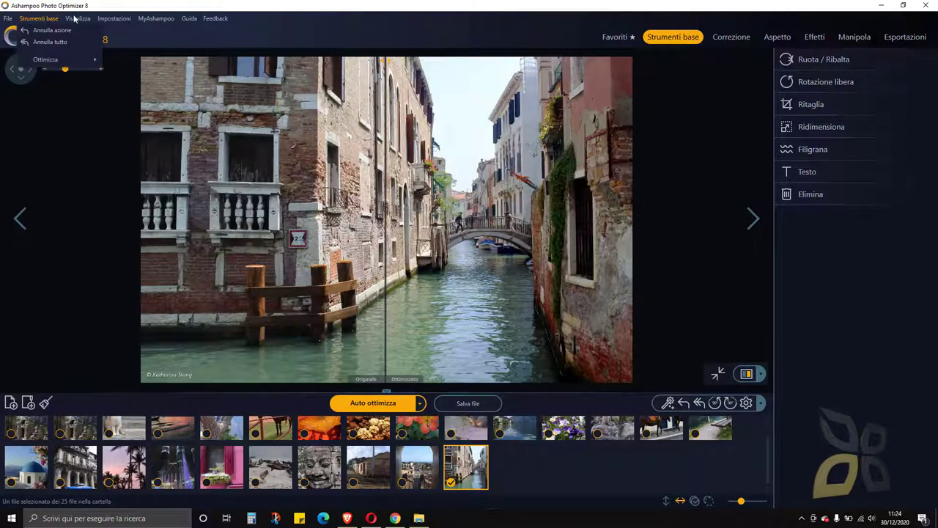
pyautogui.moveTo(84, 19)
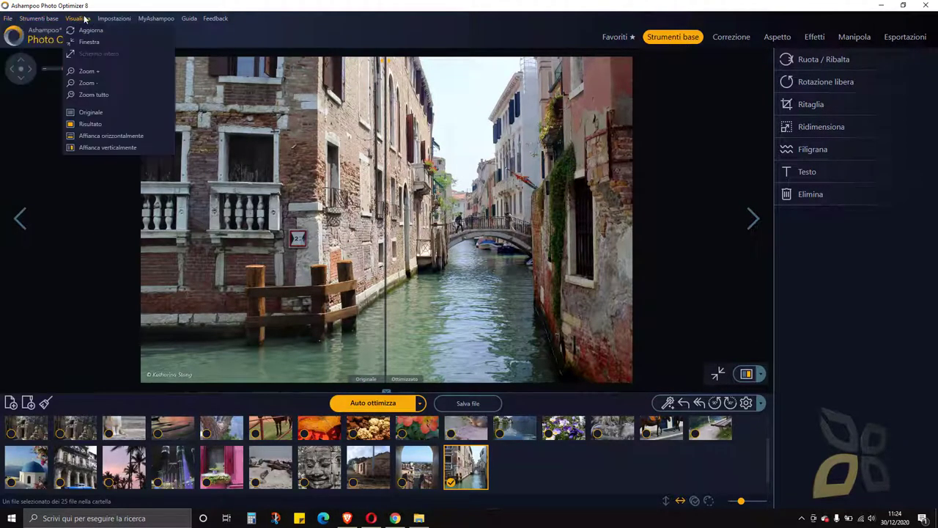
pyautogui.moveTo(150, 22)
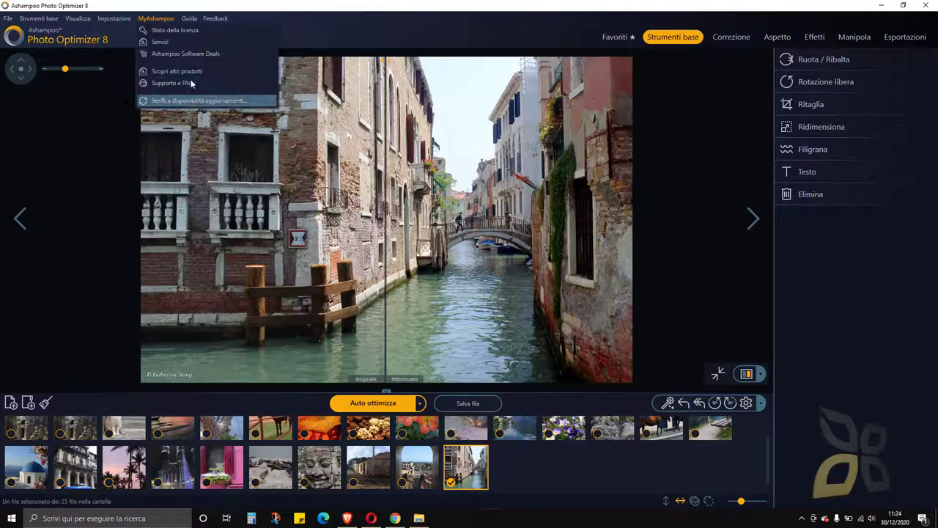
pyautogui.moveTo(195, 20)
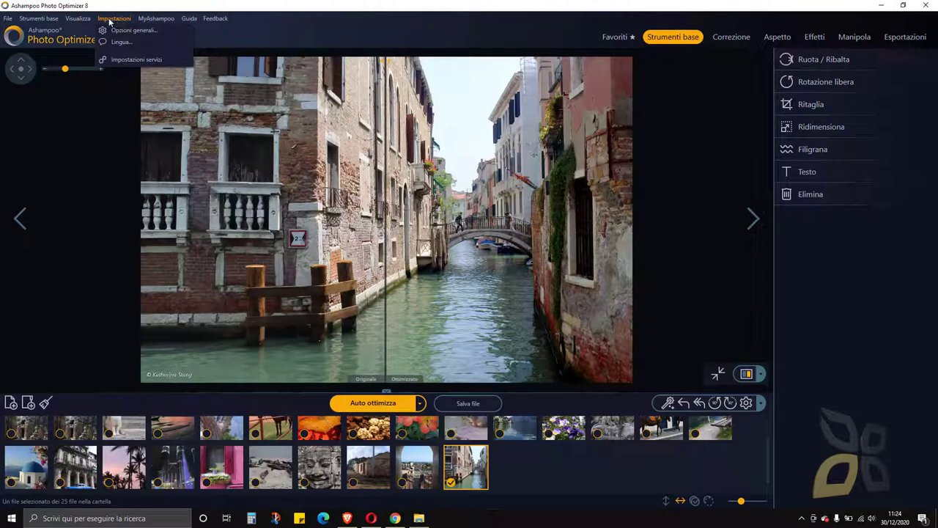
pyautogui.click(116, 44)
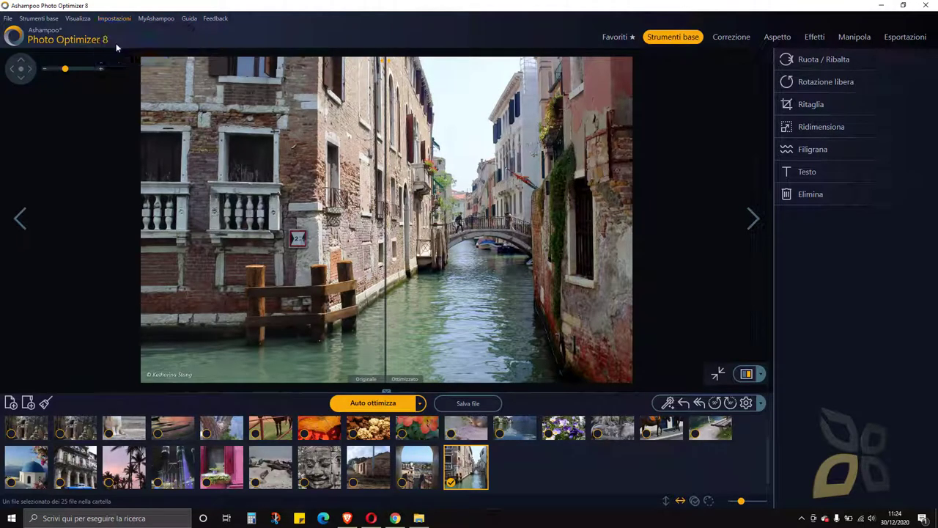
pyautogui.moveTo(434, 149); pyautogui.dragTo(413, 105)
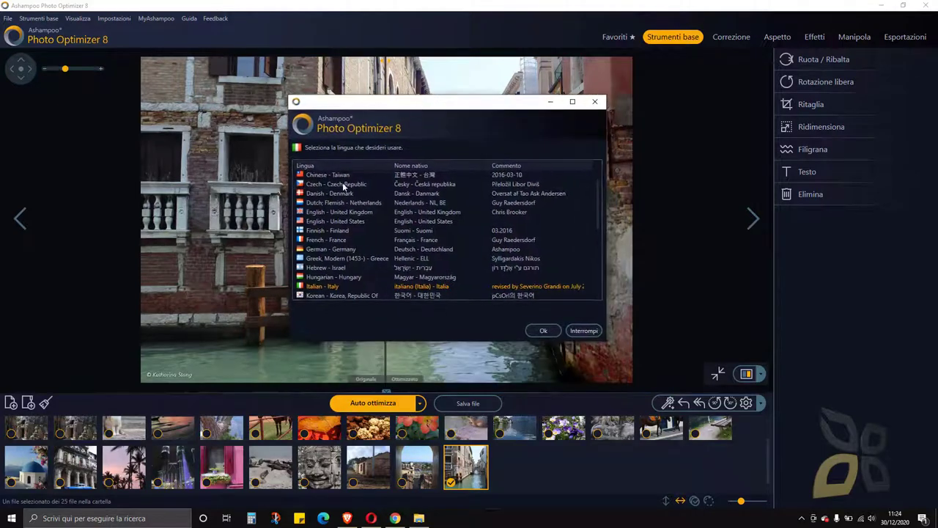
pyautogui.scroll(-1, 330, 242)
pyautogui.scroll(-3, 329, 277)
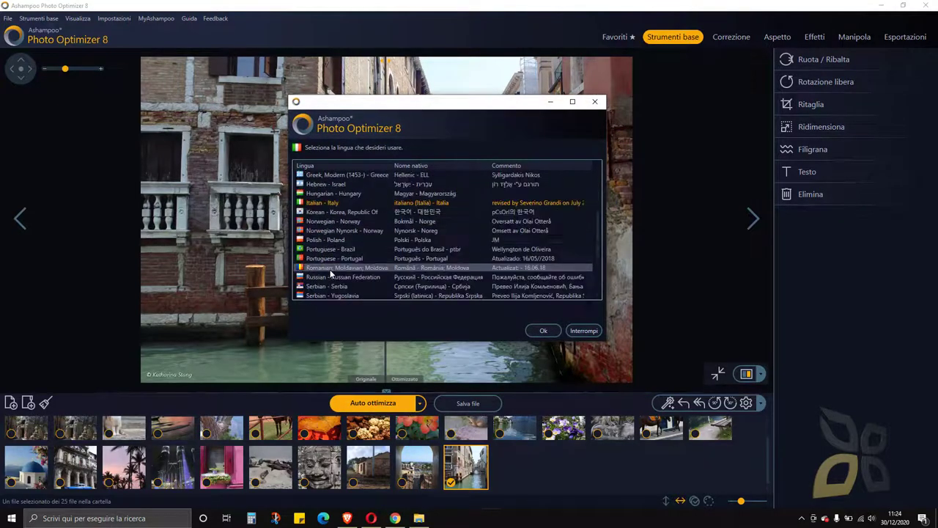
pyautogui.scroll(4, 310, 286)
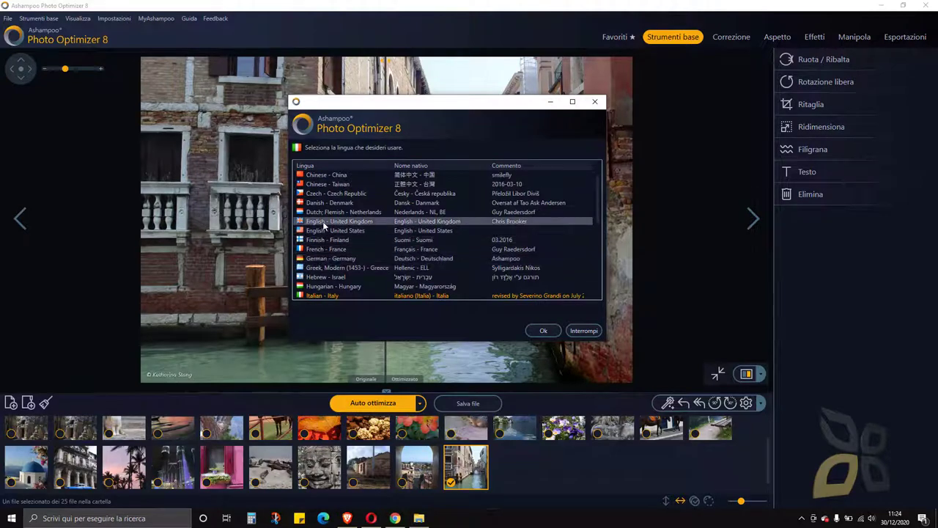
pyautogui.click(325, 230)
pyautogui.click(544, 330)
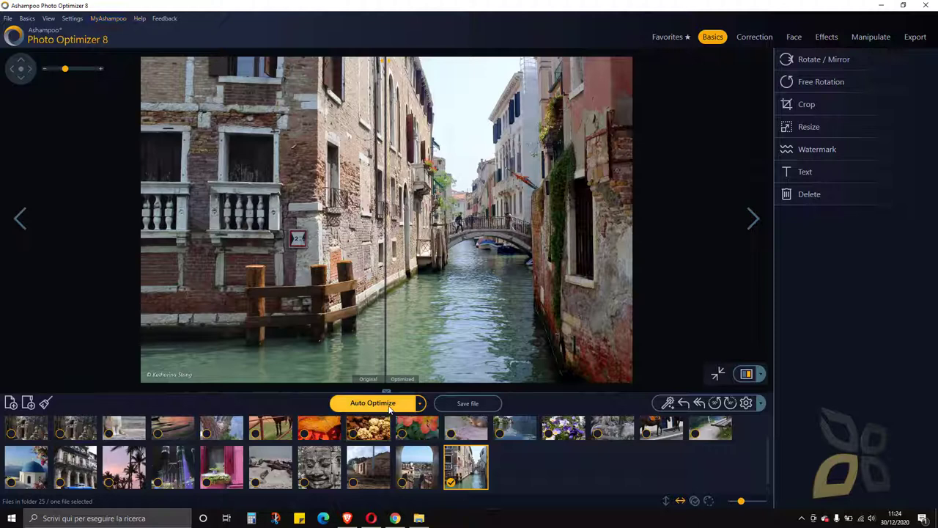
# - Switch to the folder's first photo, discarding the canal photo's unsaved changes
pyautogui.moveTo(389, 362)
pyautogui.mouseDown()
pyautogui.moveTo(441, 350)
pyautogui.moveTo(399, 355)
pyautogui.mouseUp()
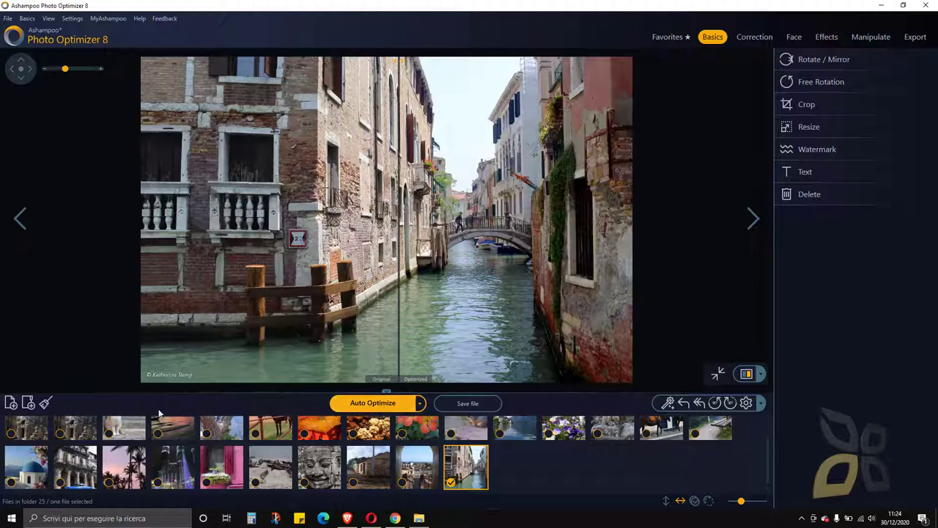
pyautogui.click(24, 434)
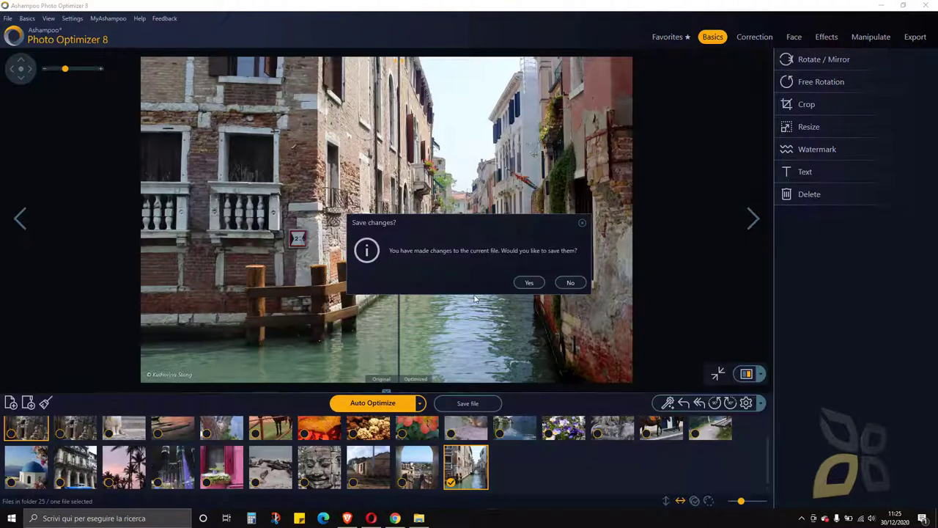
pyautogui.click(571, 282)
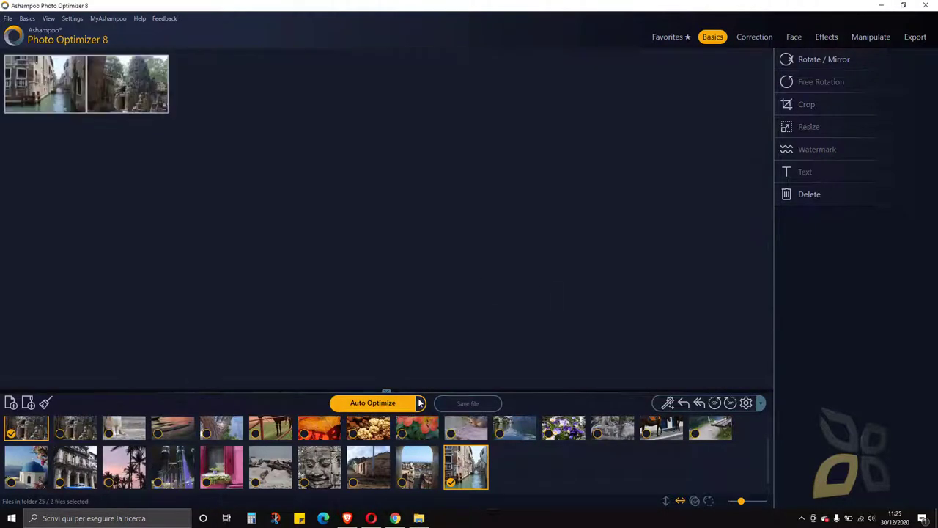
# - Add thumbnails 2 through 8 to the photo selection
pyautogui.click(60, 433)
pyautogui.click(109, 433)
pyautogui.click(157, 433)
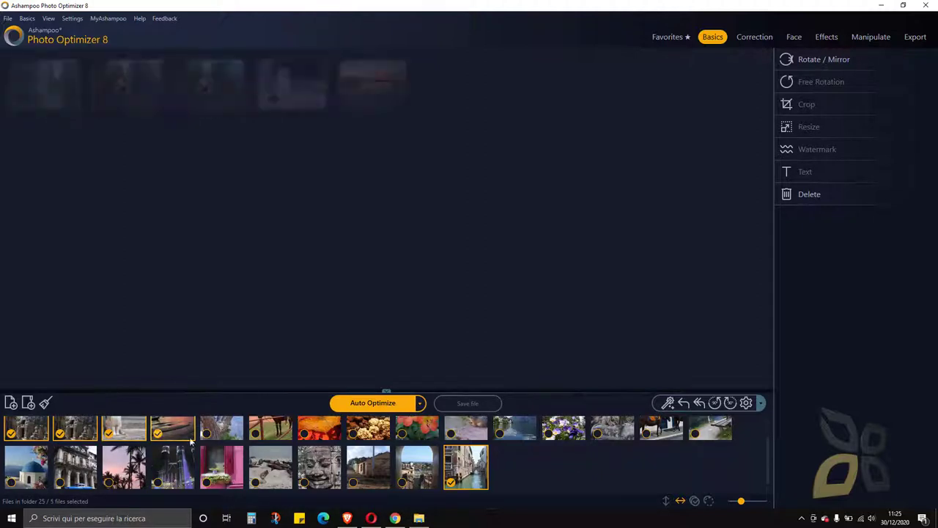
pyautogui.click(206, 433)
pyautogui.click(255, 432)
pyautogui.click(304, 433)
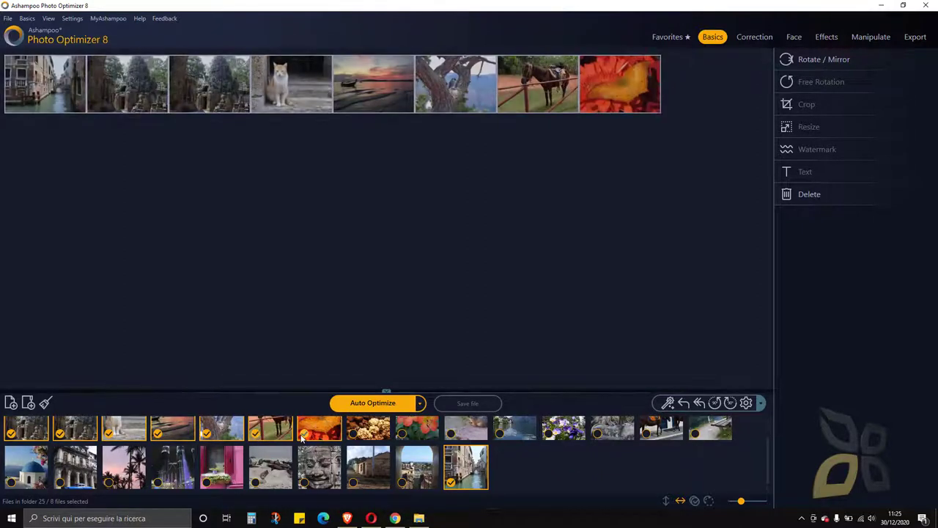
# - Auto-optimize all eight selected photos together at optimization level 3
pyautogui.click(381, 404)
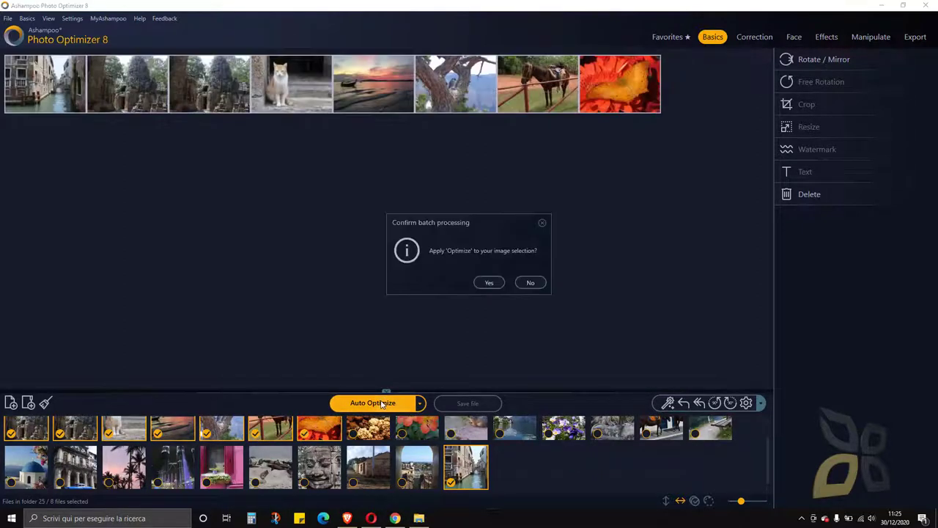
pyautogui.click(492, 283)
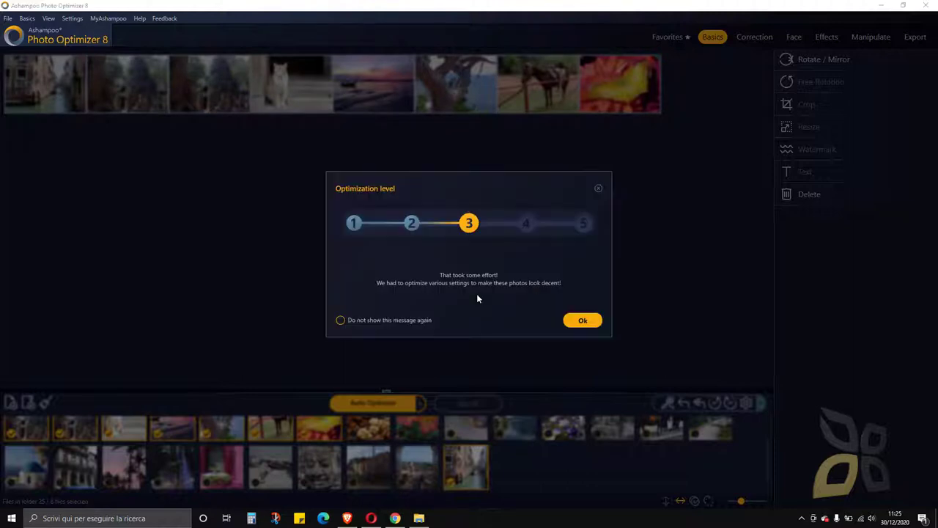
pyautogui.click(583, 321)
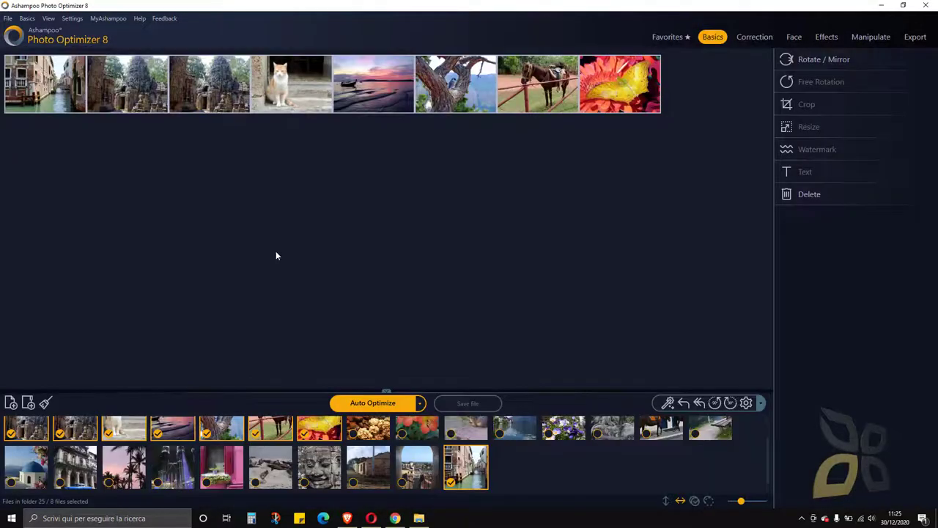
# - Check the Auto Optimize correction options without choosing one, then open the File menu
pyautogui.click(420, 407)
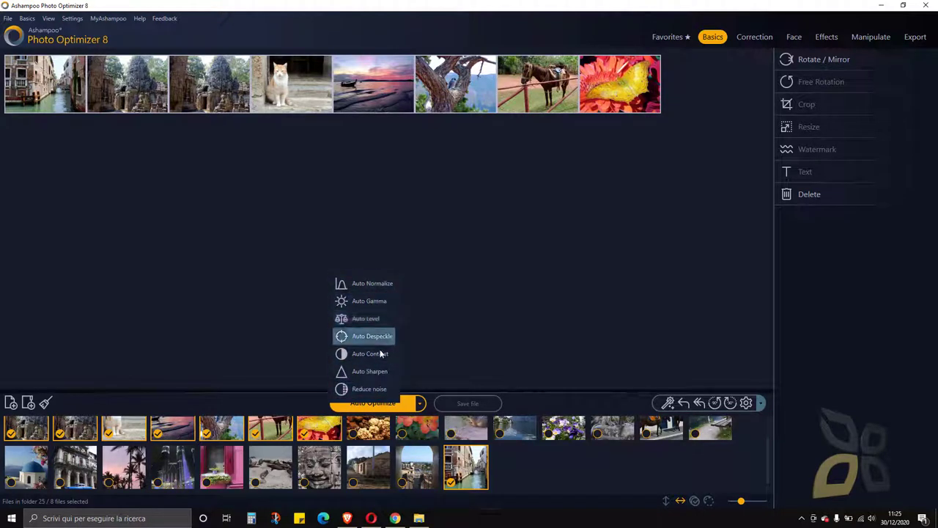
pyautogui.click(352, 354)
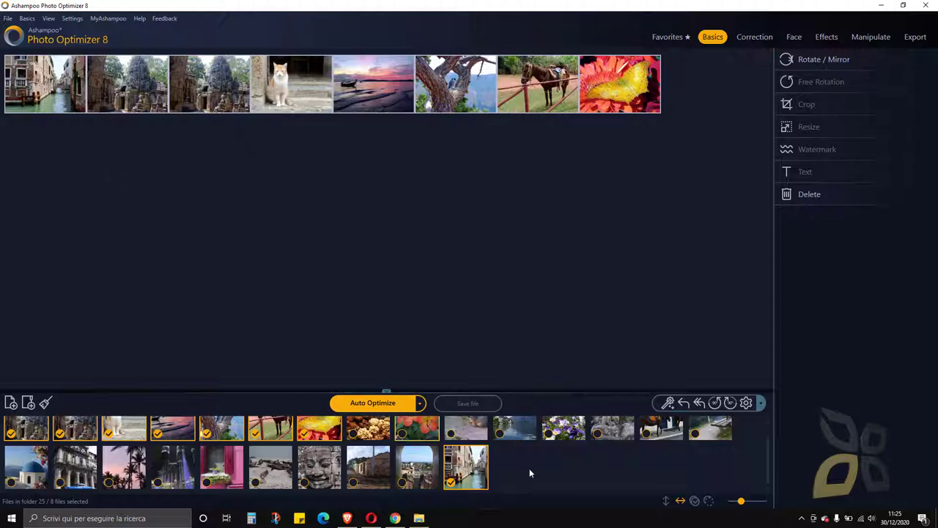
pyautogui.click(9, 18)
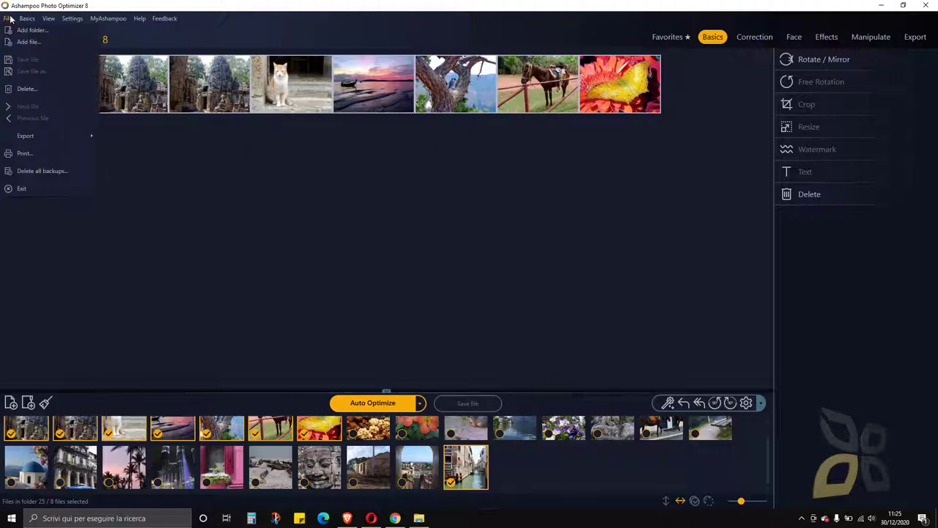
# - Delete the selected photos and clear all images from the workspace
pyautogui.click(26, 88)
pyautogui.click(490, 283)
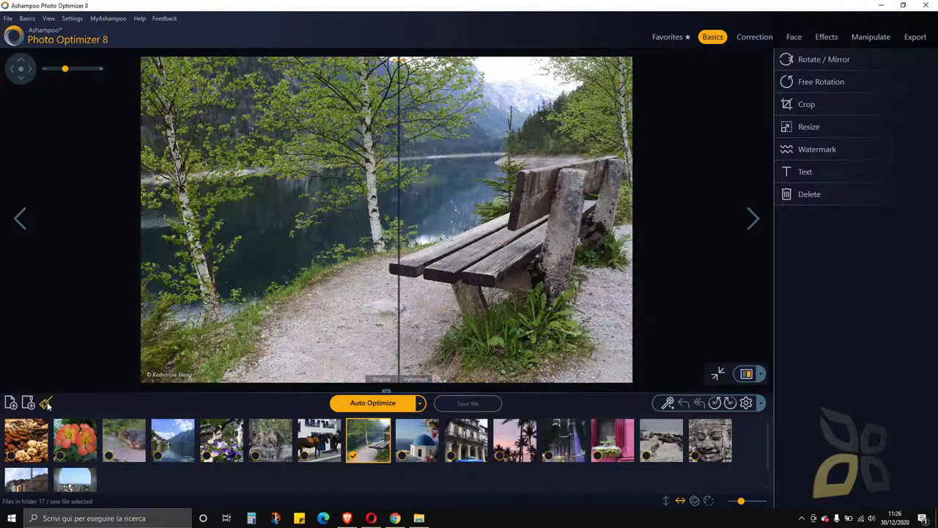
pyautogui.click(47, 403)
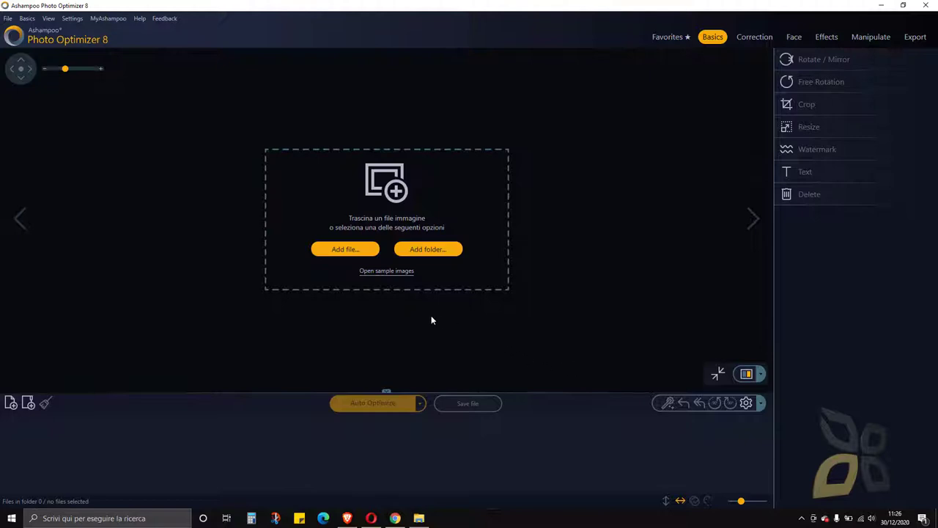
# - Open the thought-catalog Unsplash photo of the two women from the Download folder
pyautogui.click(339, 256)
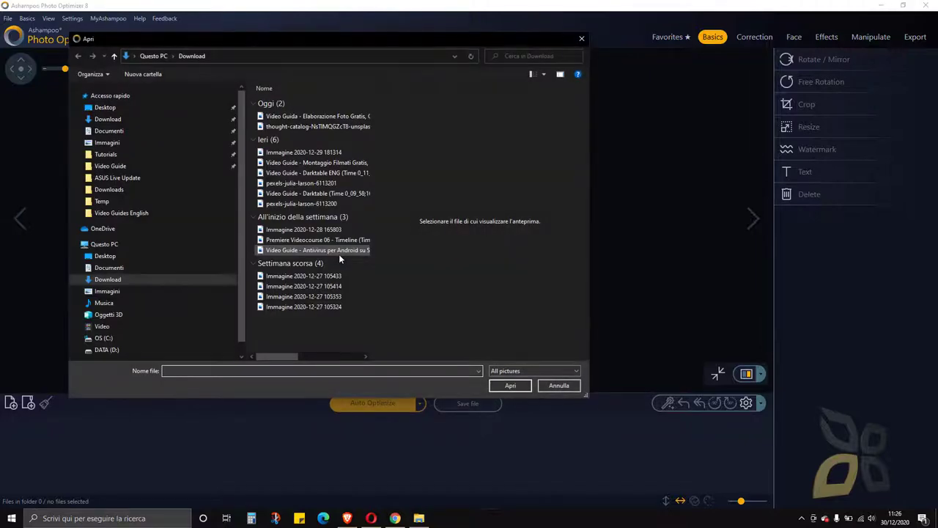
pyautogui.click(320, 118)
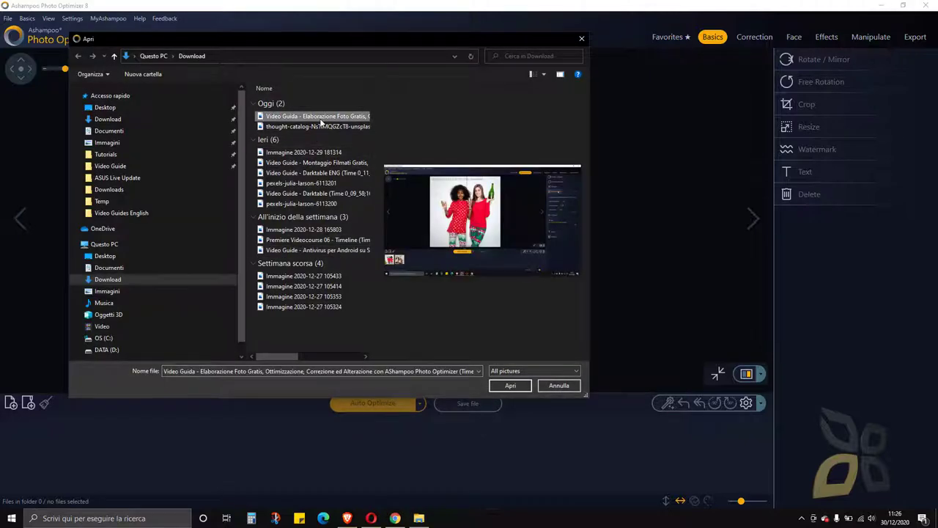
pyautogui.click(325, 128)
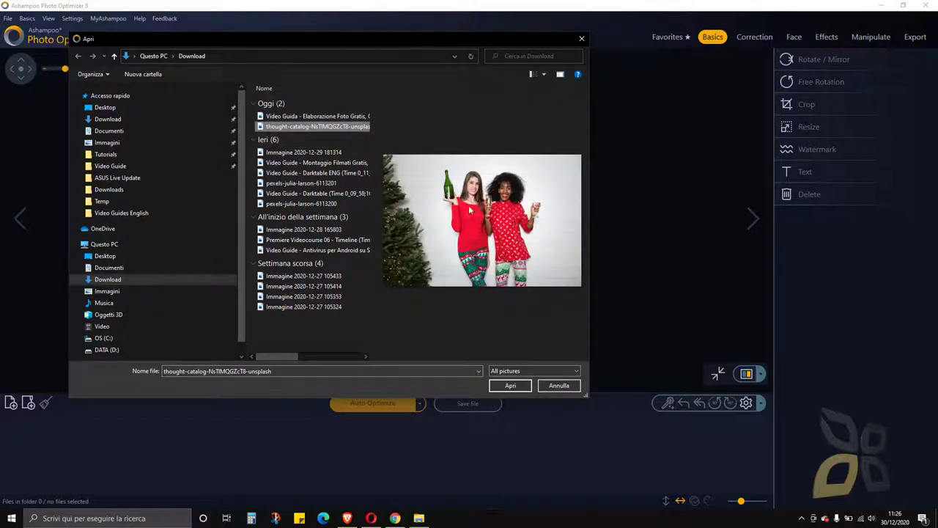
pyautogui.click(513, 386)
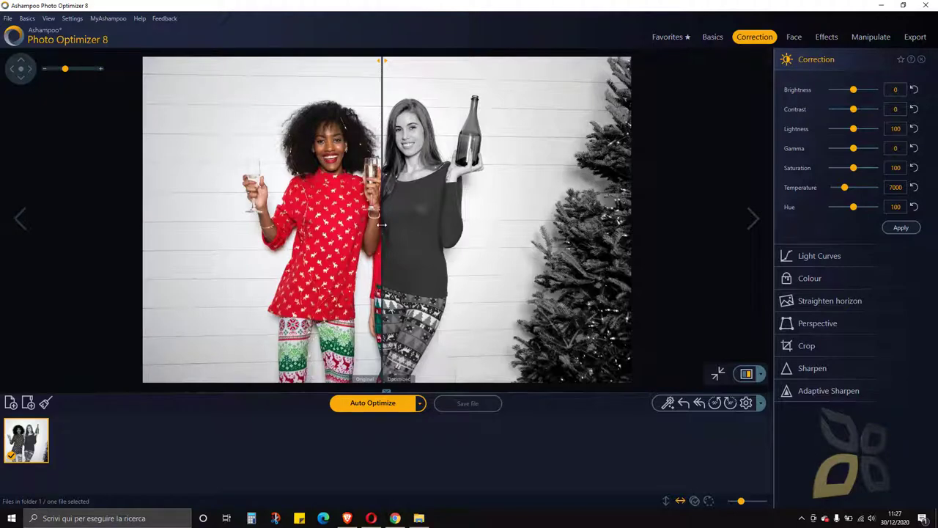
# - Undo the flipped greyscale edit, comparing the original and current halves of the photo
pyautogui.moveTo(381, 225)
pyautogui.mouseDown()
pyautogui.moveTo(253, 227)
pyautogui.moveTo(384, 233)
pyautogui.moveTo(379, 220)
pyautogui.mouseUp()
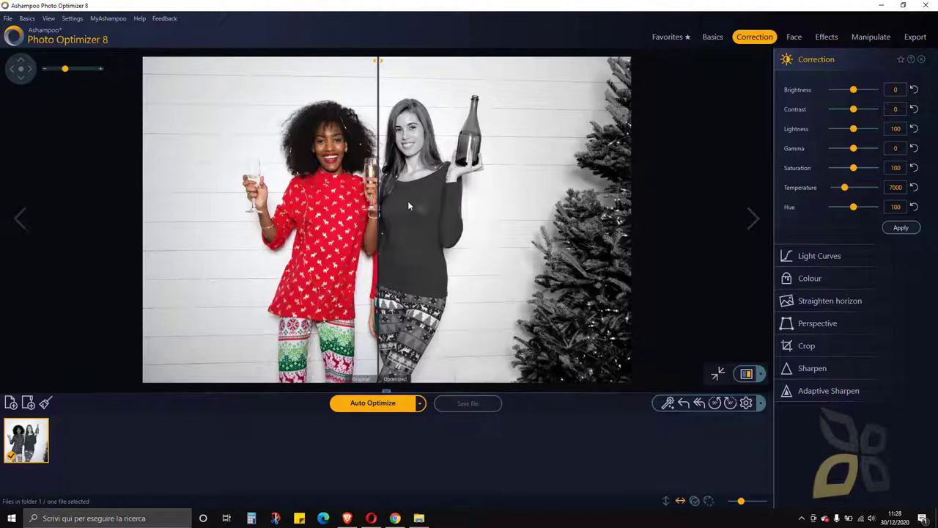
pyautogui.click(684, 403)
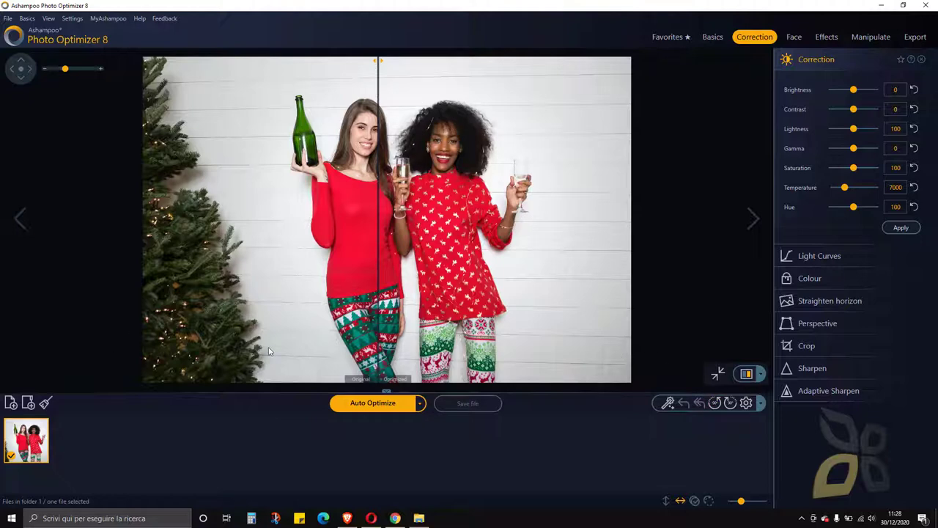
pyautogui.moveTo(390, 250)
pyautogui.mouseDown()
pyautogui.moveTo(239, 253)
pyautogui.moveTo(475, 279)
pyautogui.moveTo(383, 282)
pyautogui.moveTo(401, 294)
pyautogui.mouseUp()
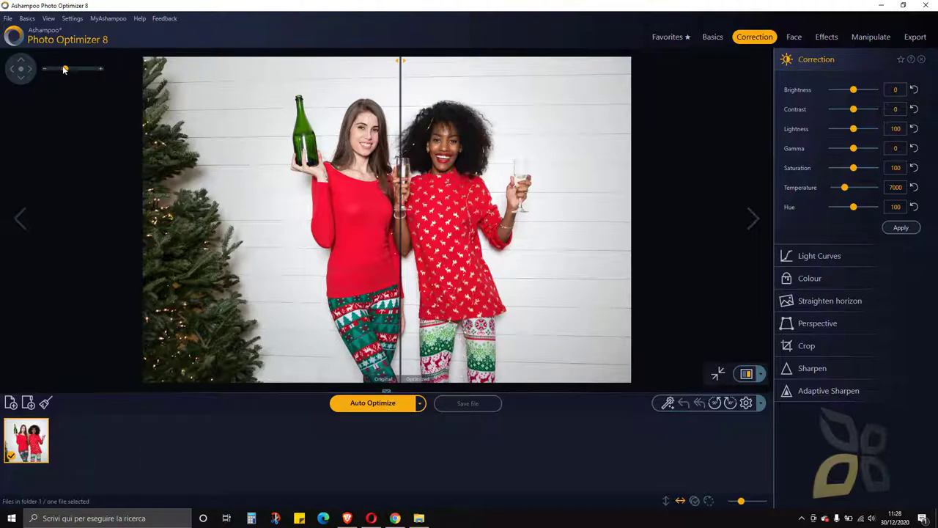
# - Zoom in on the women's clothes, fit the photo back, toggle the filmstrip, then open the Download folder in File Explorer
pyautogui.moveTo(65, 68); pyautogui.dragTo(20, 71)
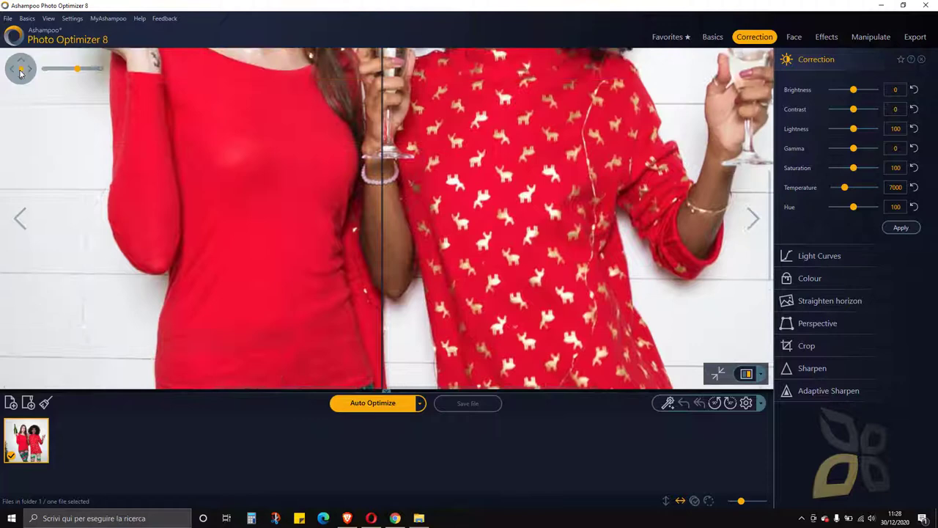
pyautogui.click(21, 71)
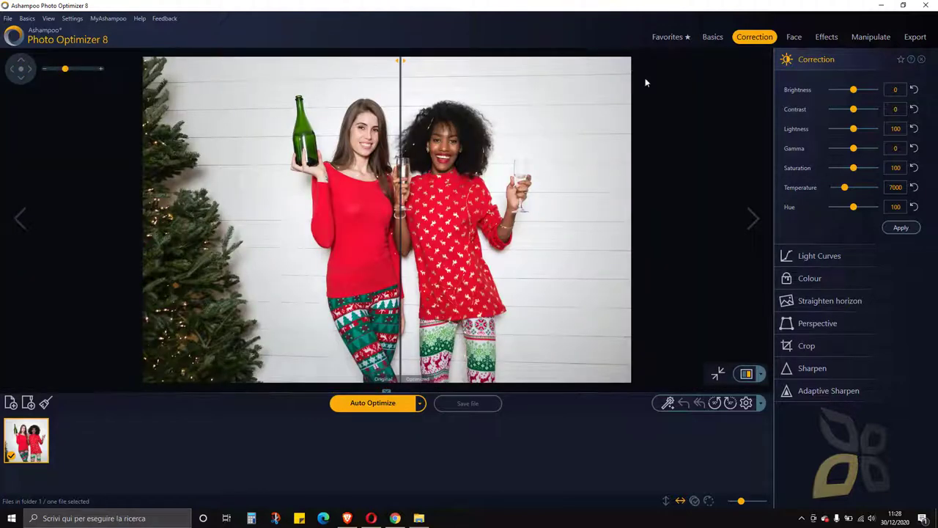
pyautogui.click(386, 390)
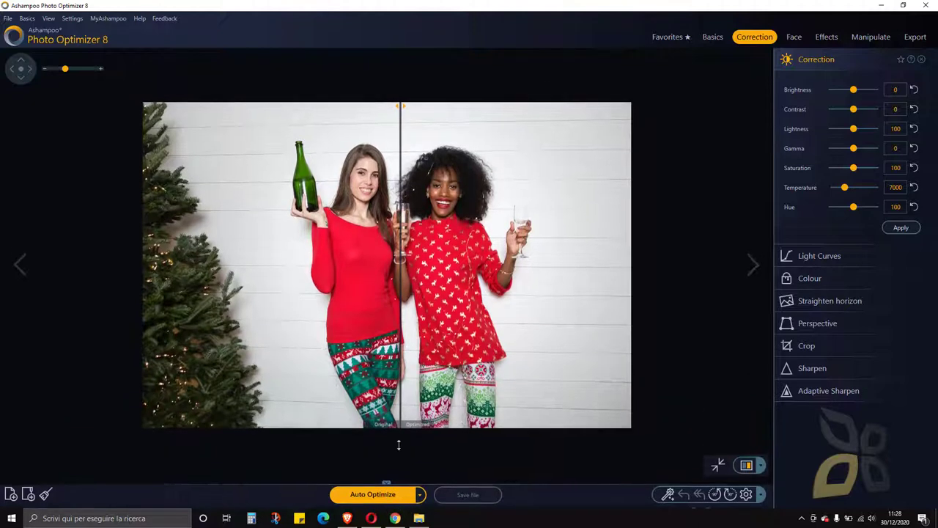
pyautogui.click(398, 445)
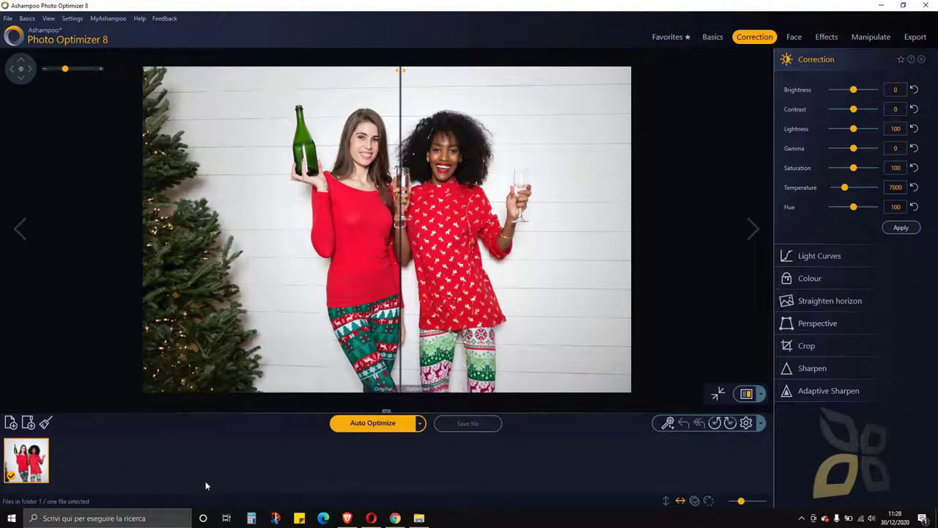
pyautogui.click(419, 518)
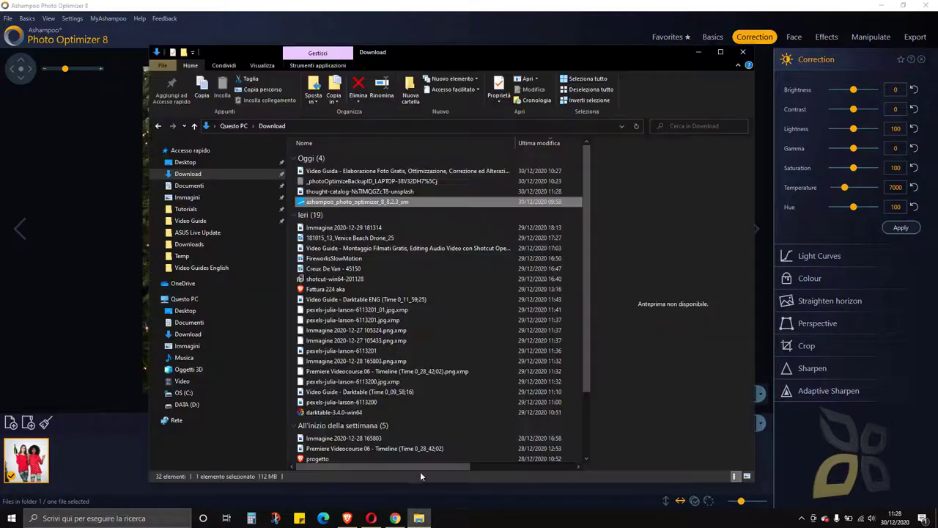
pyautogui.click(332, 173)
pyautogui.click(339, 228)
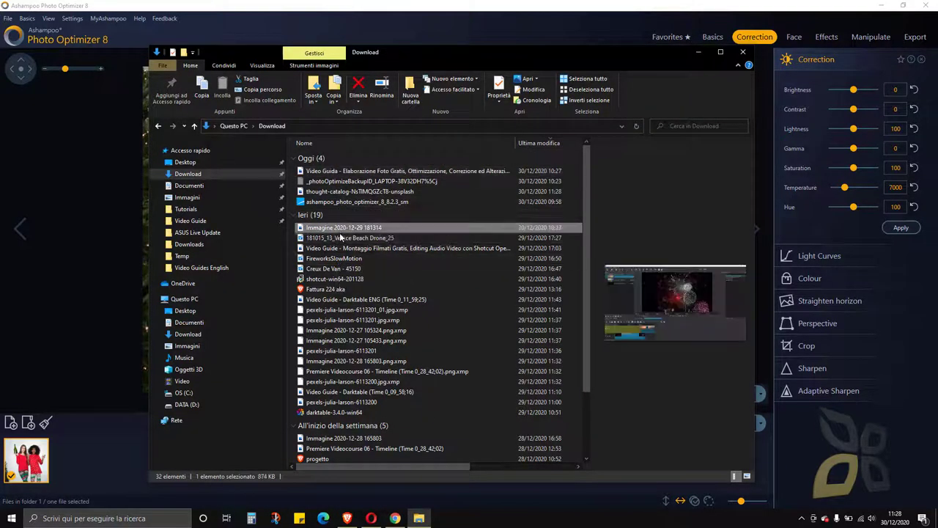
pyautogui.moveTo(343, 236); pyautogui.dragTo(93, 468)
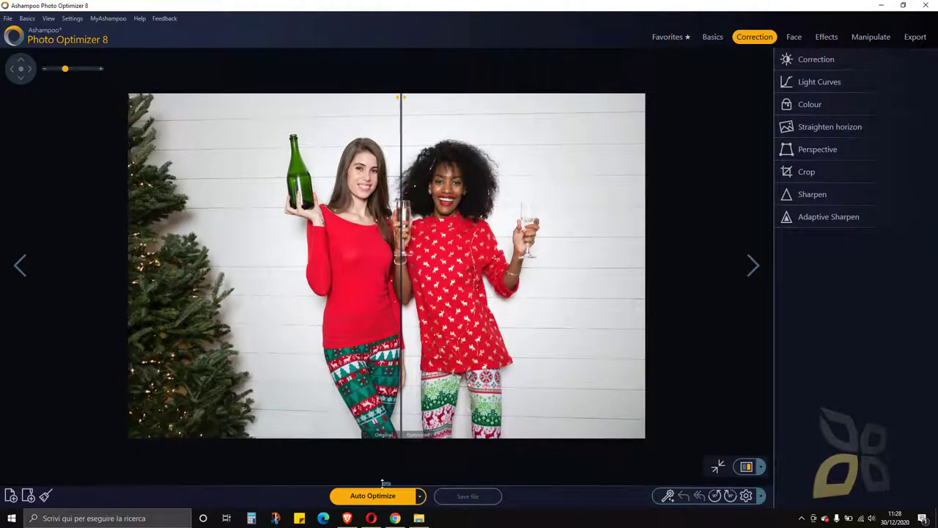
pyautogui.moveTo(383, 483); pyautogui.dragTo(402, 420)
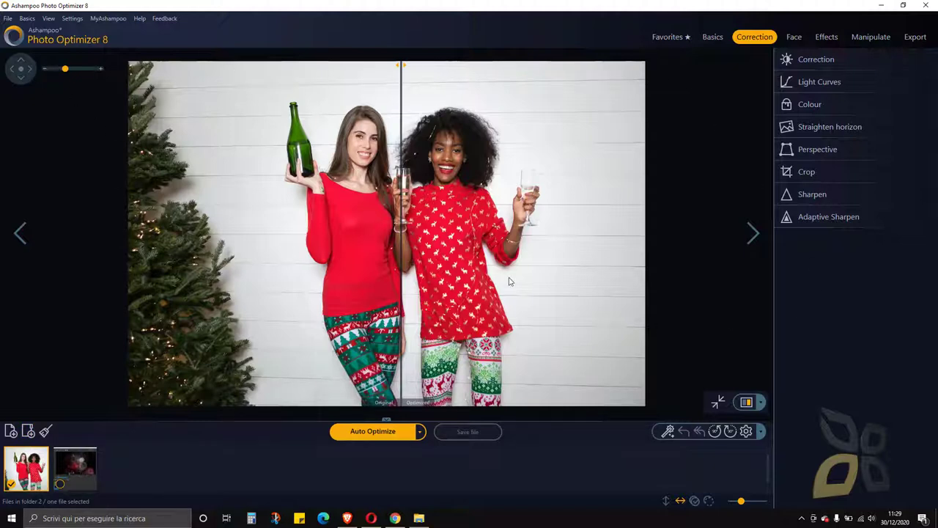
# - Run Optimize all on both loaded photos and accept the level 3 optimization report
pyautogui.click(668, 431)
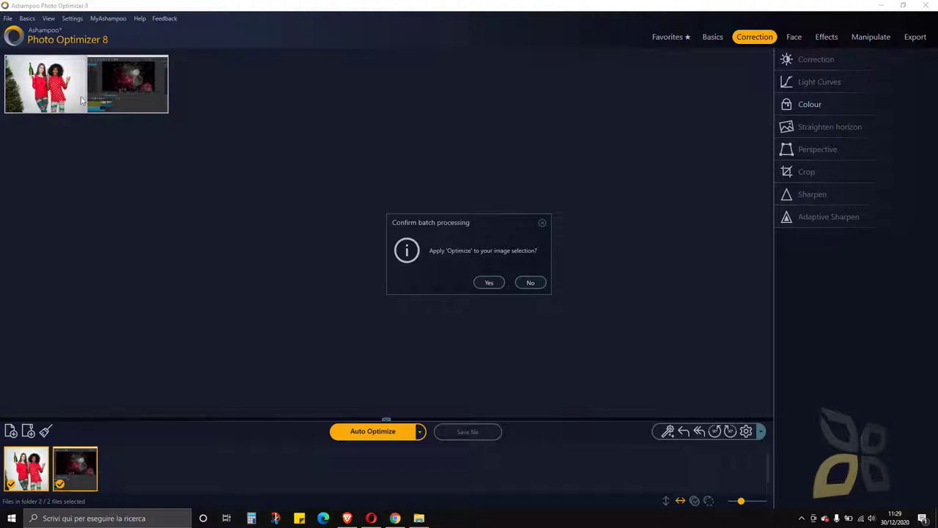
pyautogui.click(487, 283)
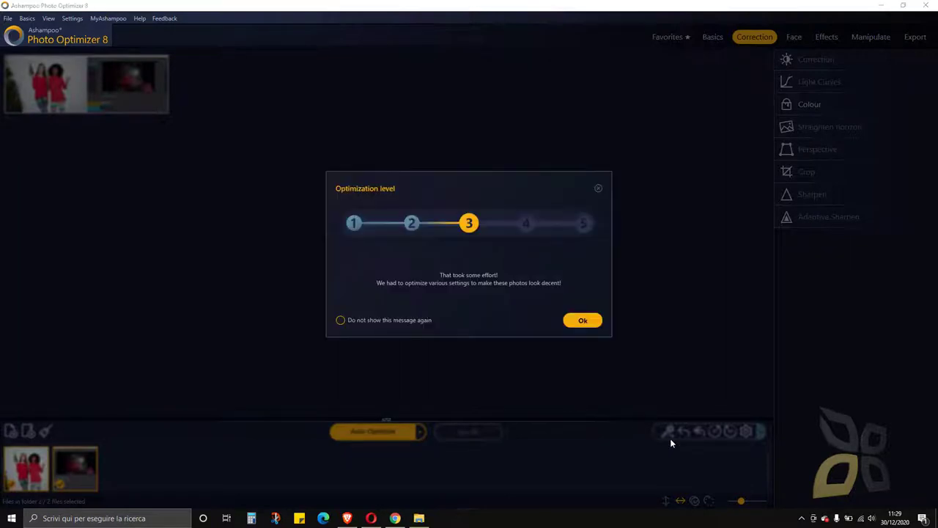
pyautogui.click(583, 321)
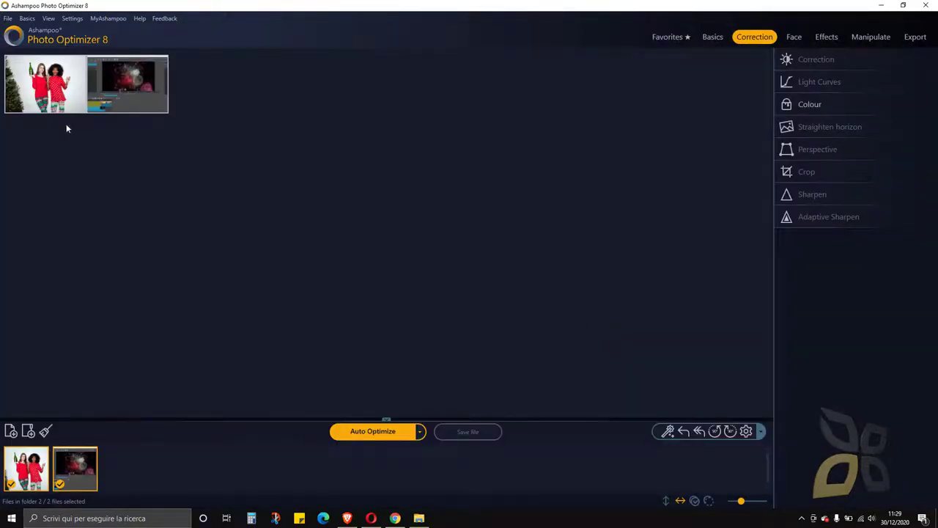
# - Compare the two women photo's original and optimized halves, then bring the Unsplash browser window forward
pyautogui.click(169, 477)
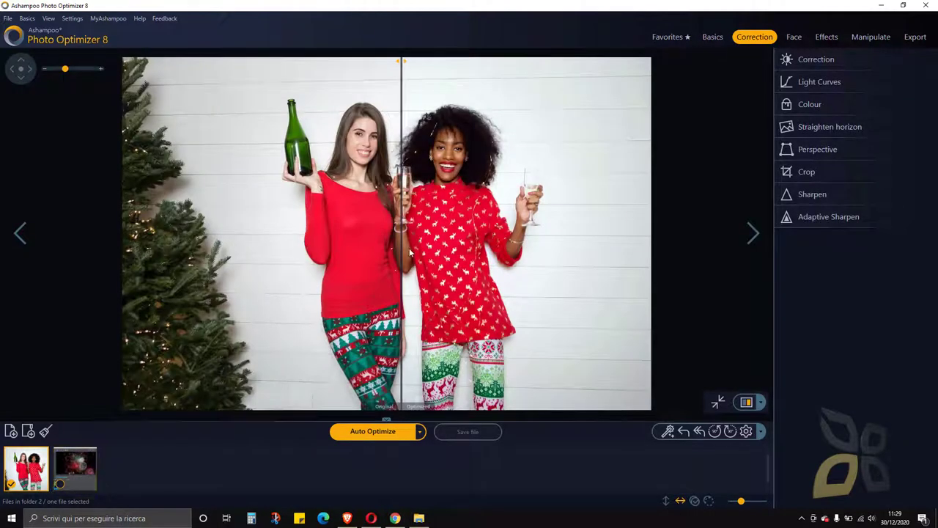
pyautogui.moveTo(403, 250); pyautogui.dragTo(403, 288)
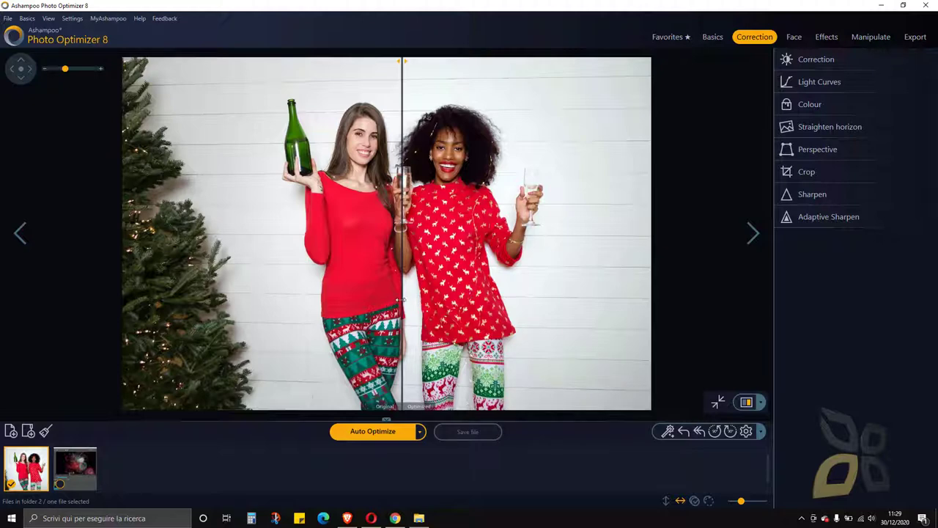
pyautogui.moveTo(402, 300)
pyautogui.mouseDown()
pyautogui.moveTo(371, 303)
pyautogui.moveTo(397, 308)
pyautogui.mouseUp()
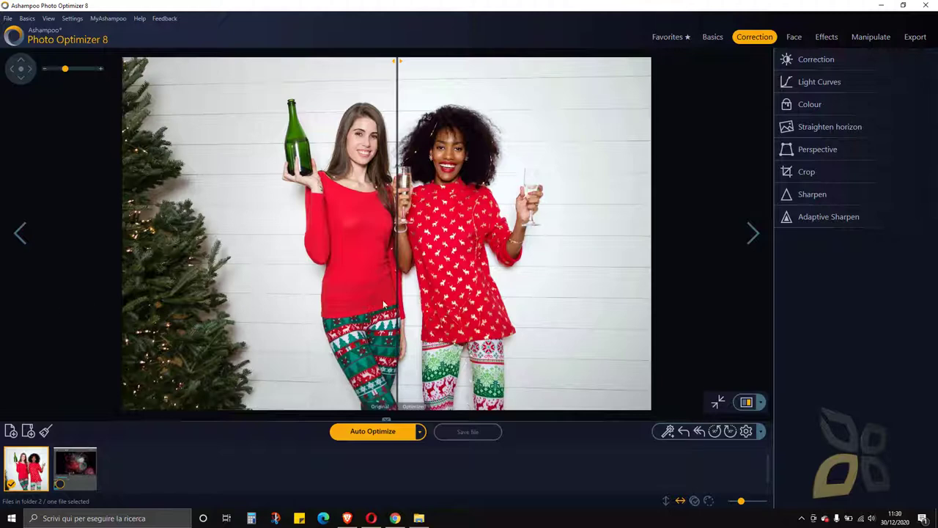
pyautogui.moveTo(396, 314); pyautogui.dragTo(199, 326)
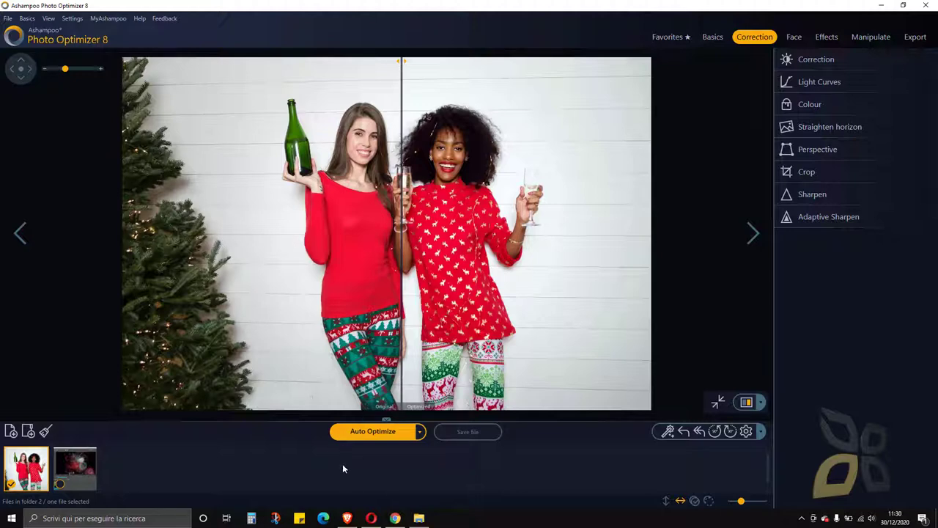
pyautogui.click(348, 514)
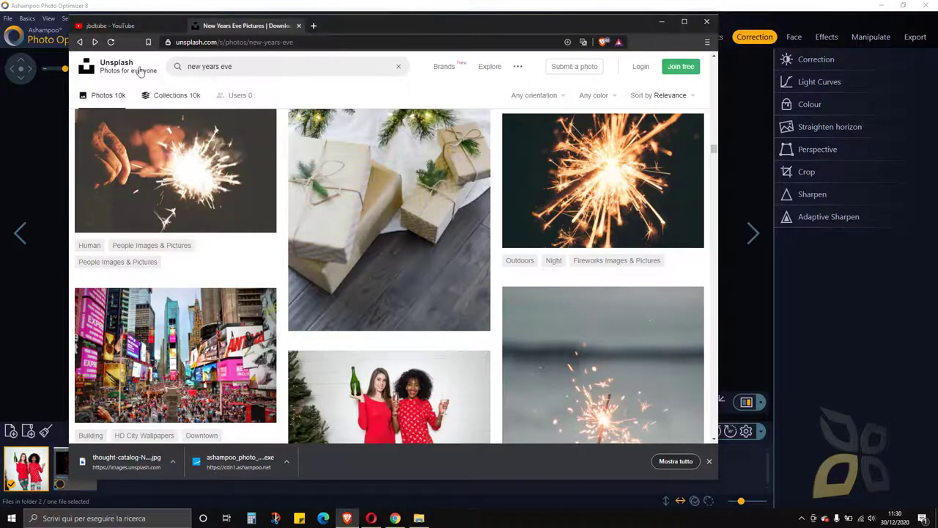
# - Switch to the YouTube channel tab, maximise the browser and browse the channel's videos
pyautogui.click(110, 26)
pyautogui.doubleClick(404, 25)
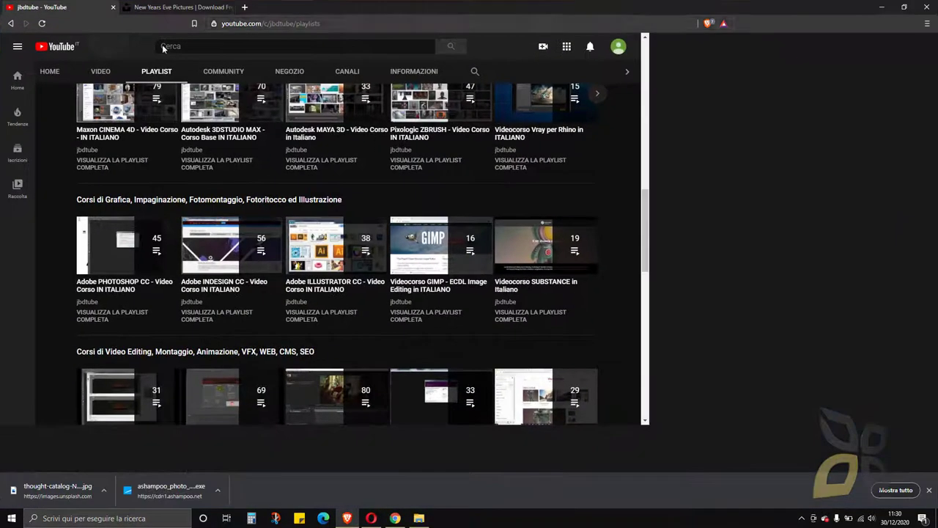
pyautogui.scroll(10, 272, 269)
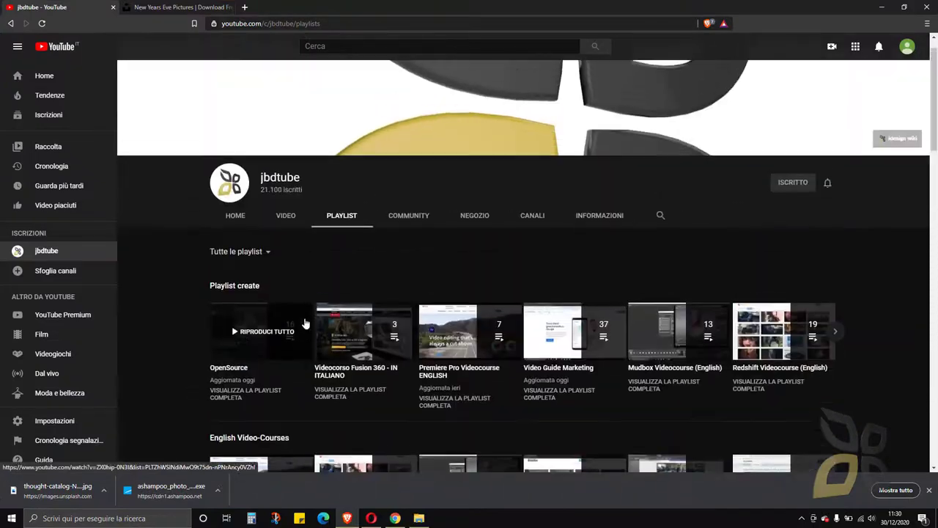
pyautogui.scroll(1, 305, 323)
pyautogui.click(300, 255)
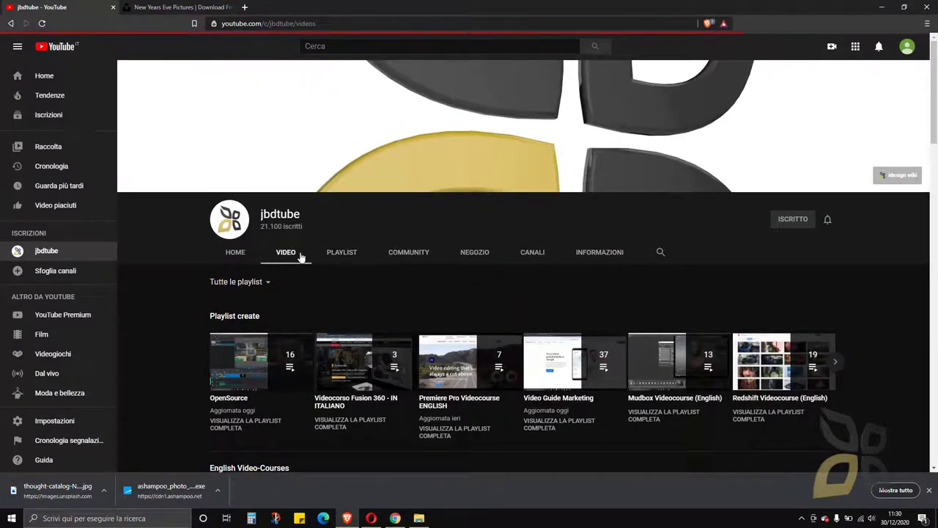
pyautogui.scroll(-5, 448, 378)
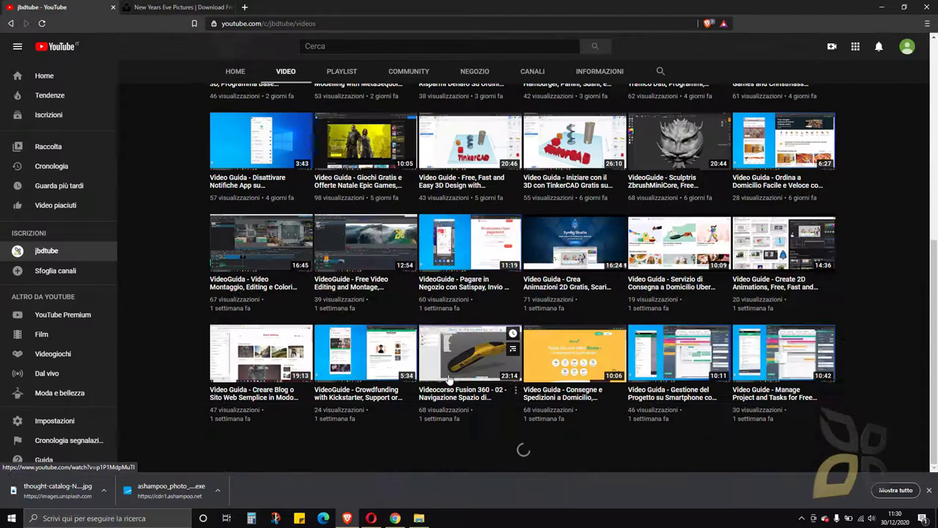
pyautogui.scroll(6, 448, 378)
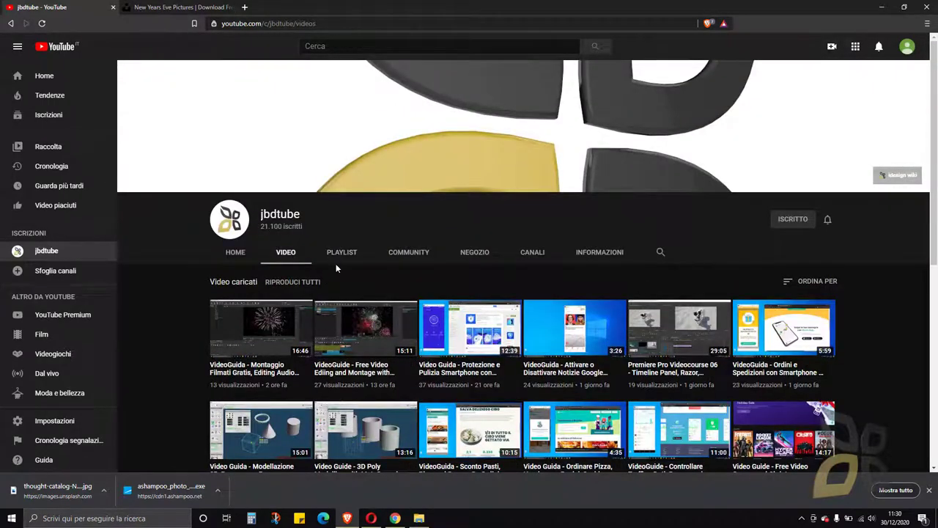
# - Look through the channel's playlists and community posts
pyautogui.click(335, 261)
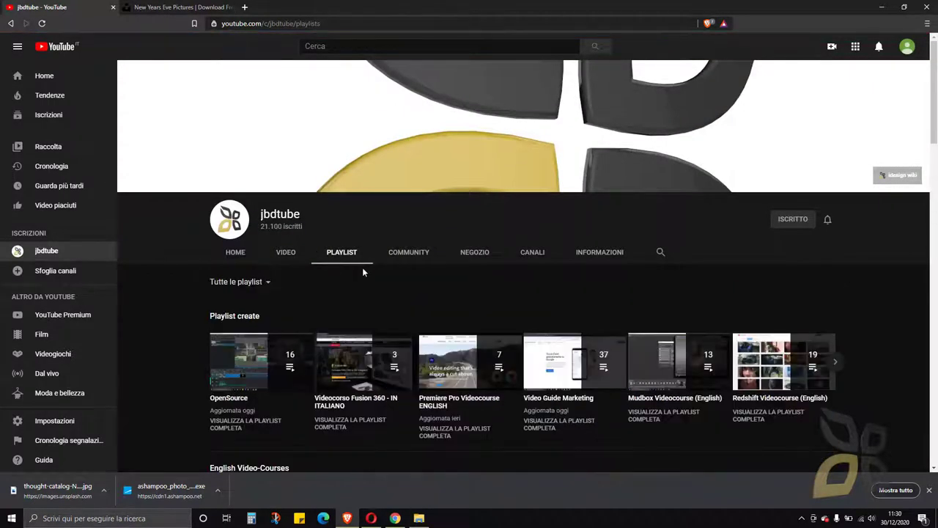
pyautogui.scroll(-3, 362, 269)
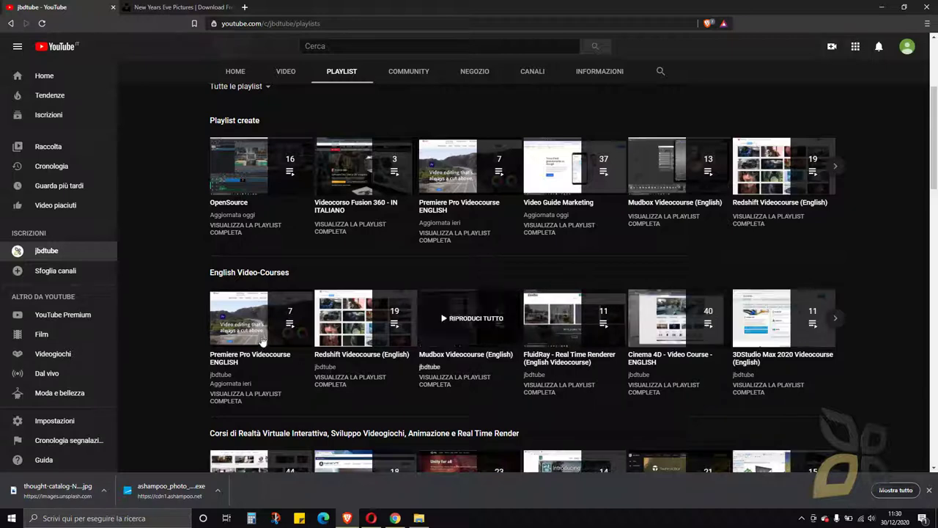
pyautogui.scroll(2, 481, 363)
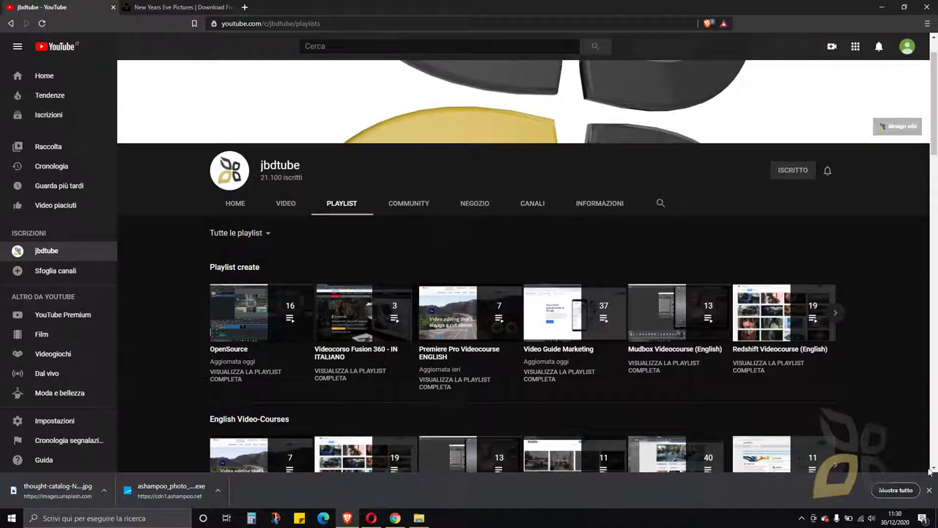
pyautogui.click(931, 492)
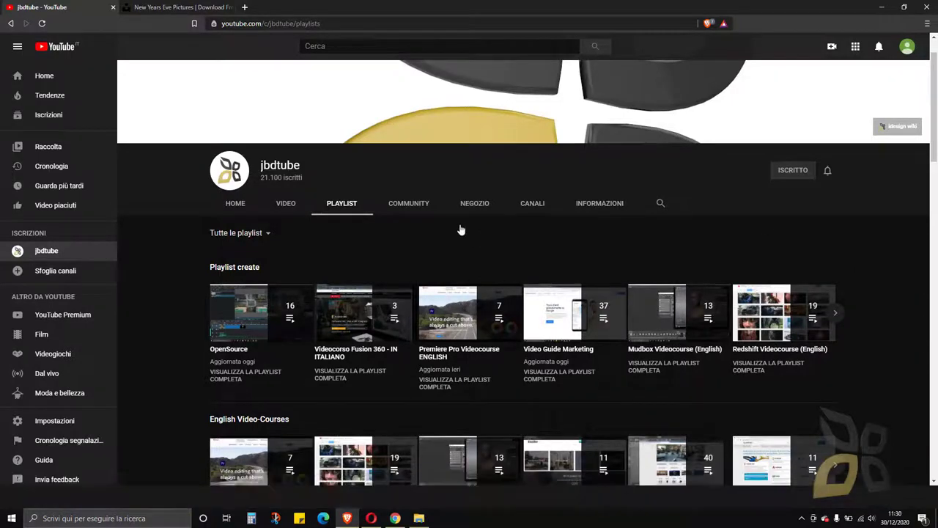
pyautogui.click(406, 211)
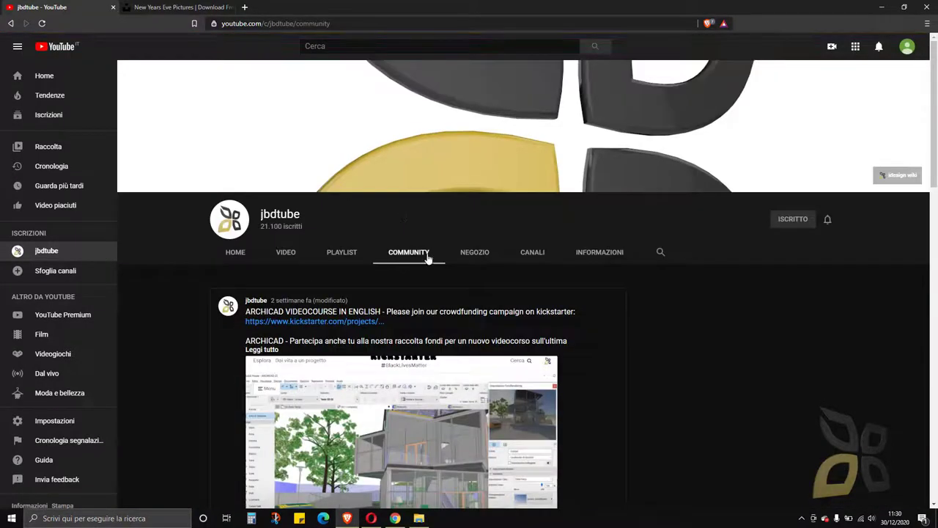
pyautogui.scroll(-3, 429, 284)
pyautogui.scroll(-4, 431, 290)
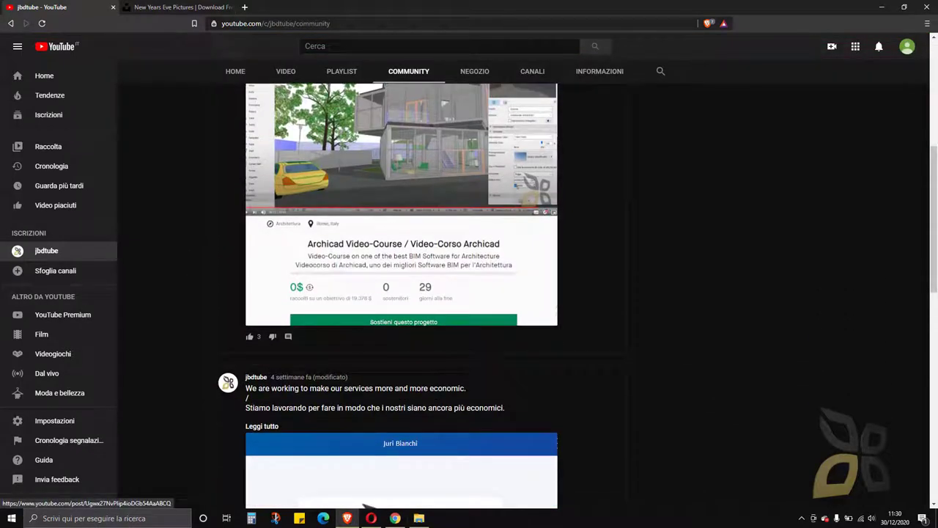
pyautogui.scroll(1, 339, 418)
pyautogui.scroll(6, 351, 400)
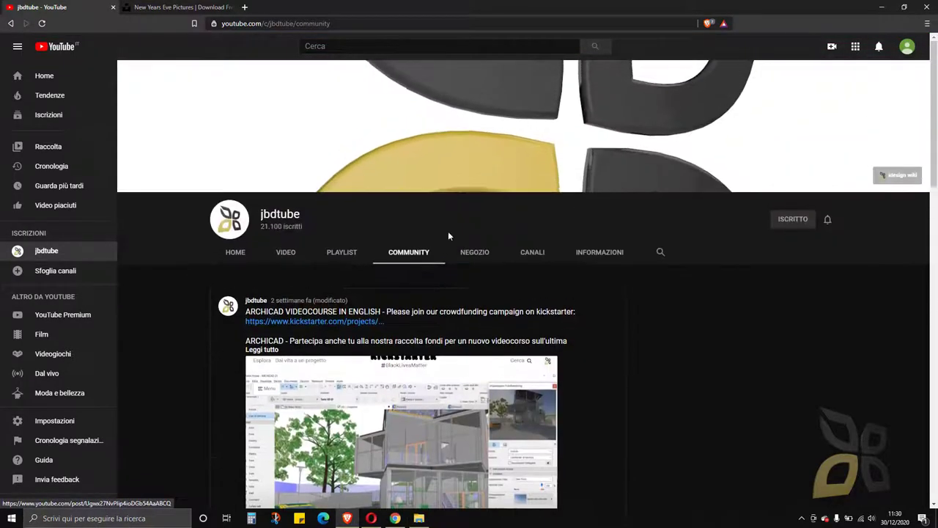
# - Visit the channel's store page, then minimise the browser to return to Photo Optimizer
pyautogui.click(476, 253)
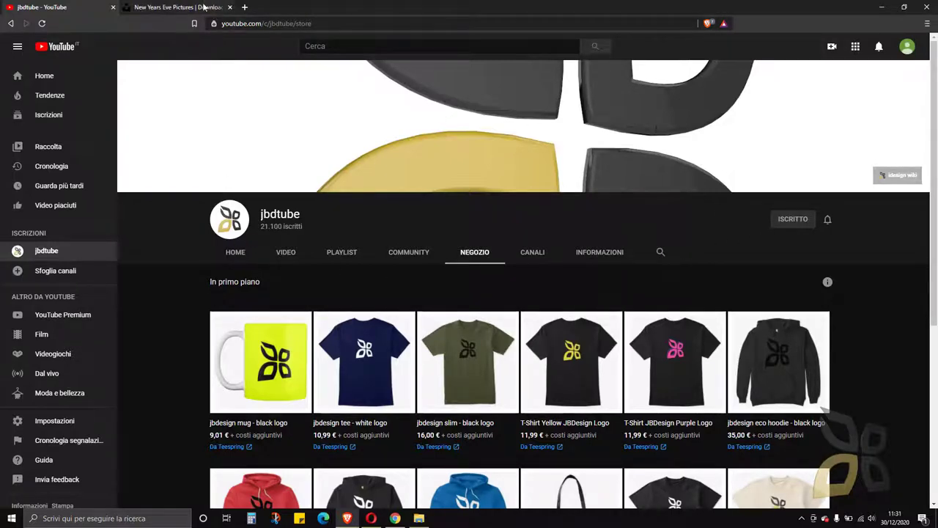
pyautogui.click(927, 7)
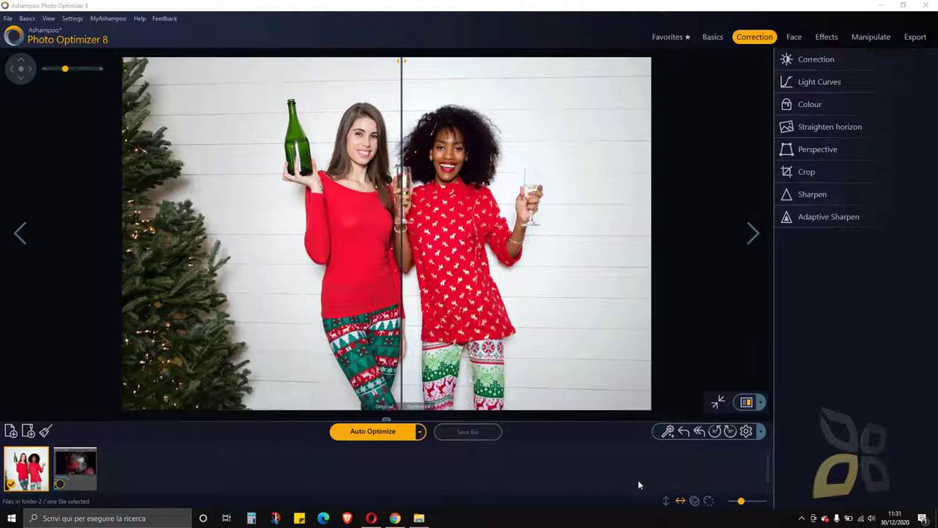
pyautogui.click(715, 432)
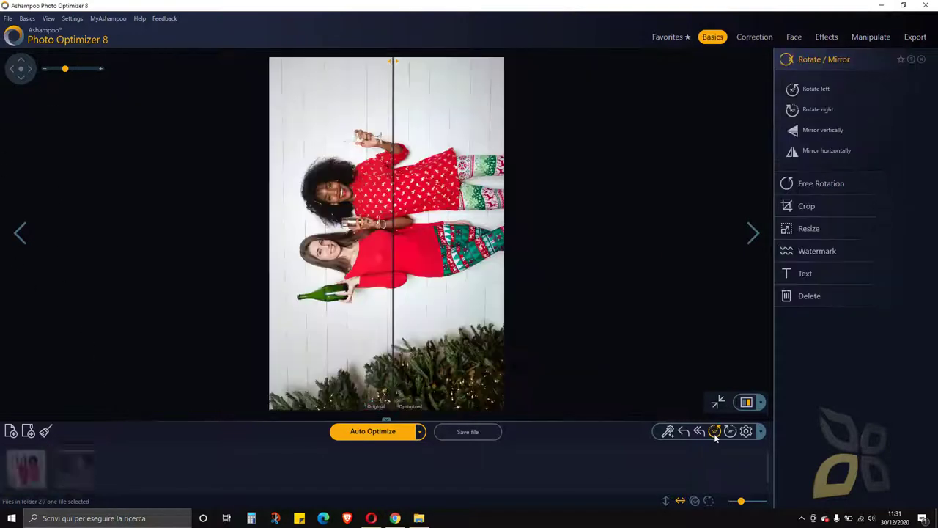
pyautogui.click(716, 432)
pyautogui.click(715, 432)
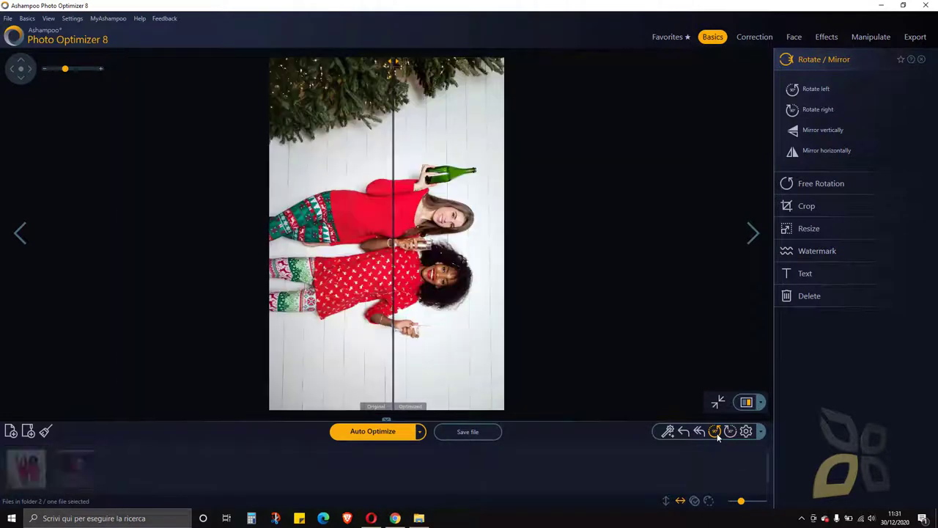
pyautogui.click(715, 432)
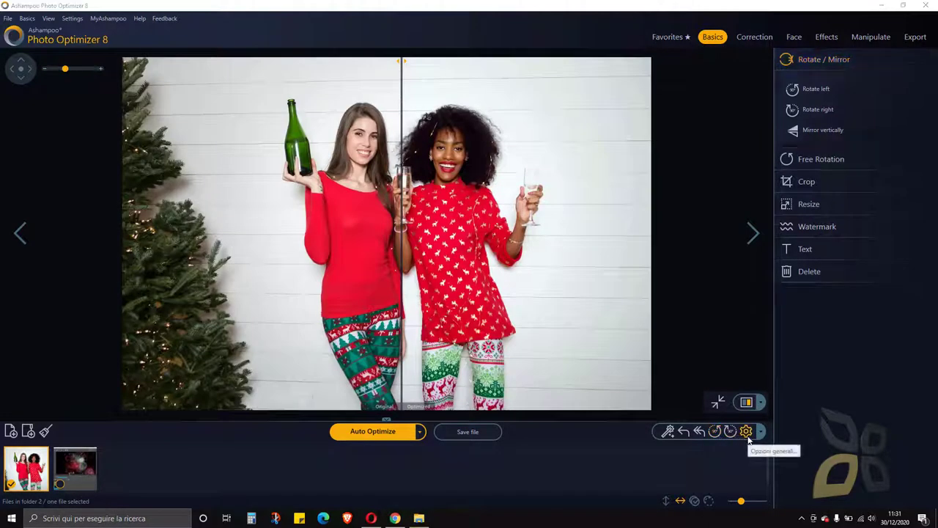
pyautogui.click(746, 431)
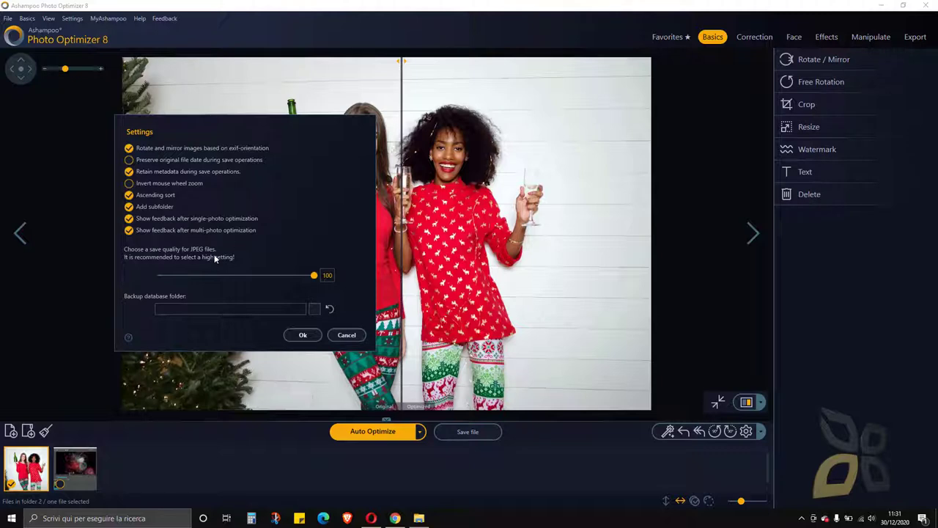
pyautogui.click(347, 336)
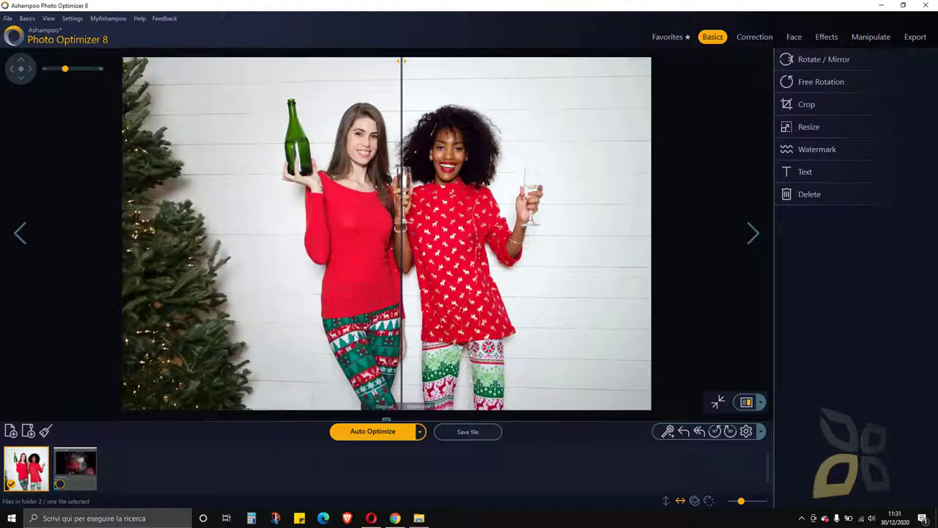
pyautogui.click(761, 432)
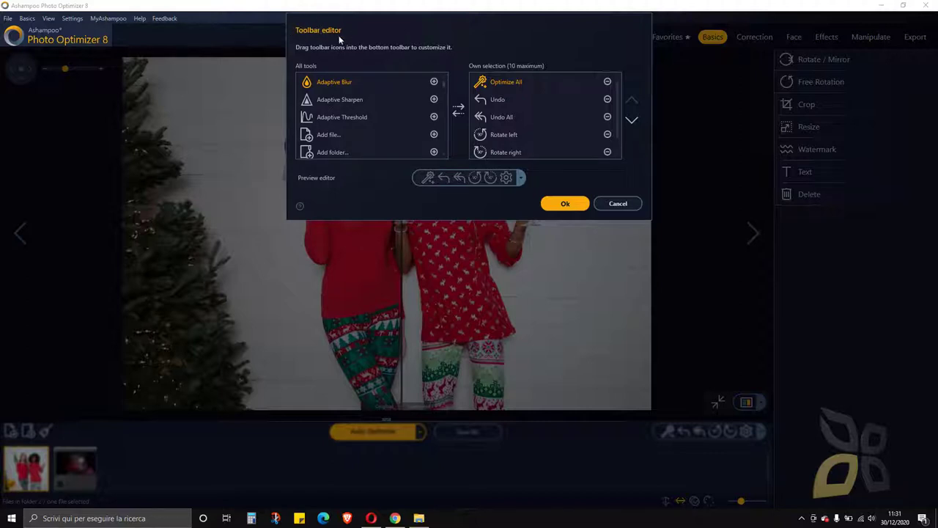
pyautogui.click(614, 206)
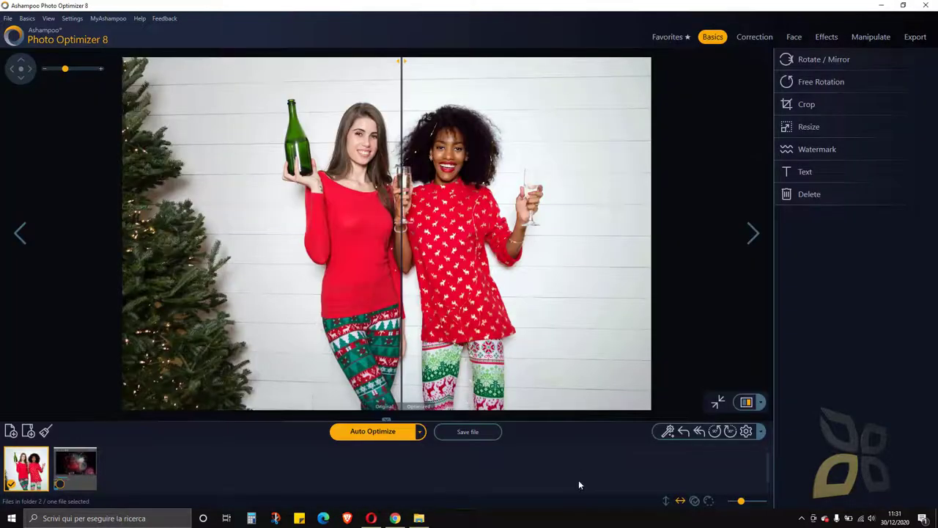
# - Crop the photo to a 1:1 square framing both women and apply it
pyautogui.click(835, 66)
pyautogui.click(819, 186)
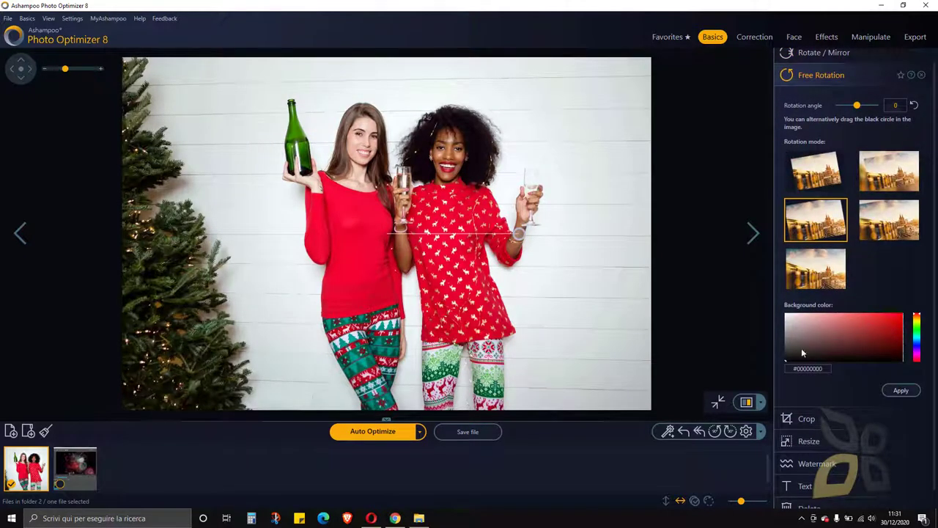
pyautogui.click(807, 418)
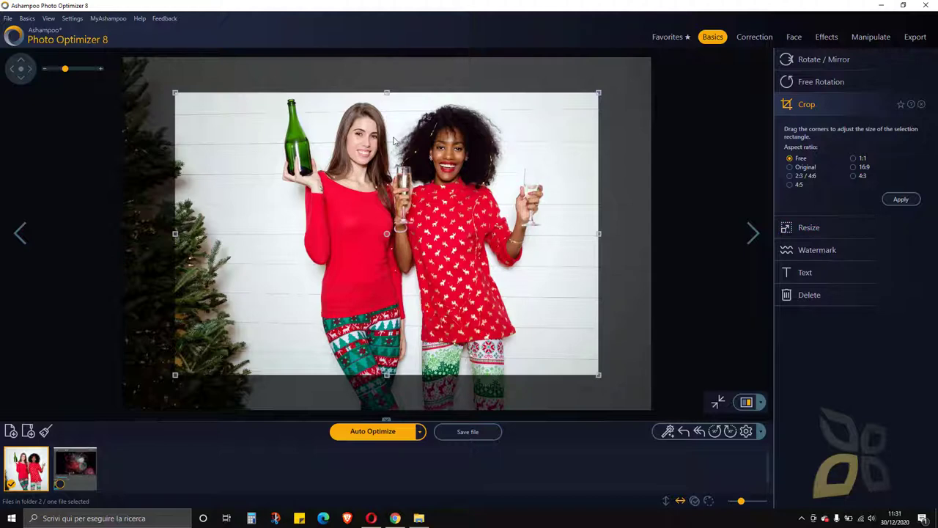
pyautogui.click(855, 160)
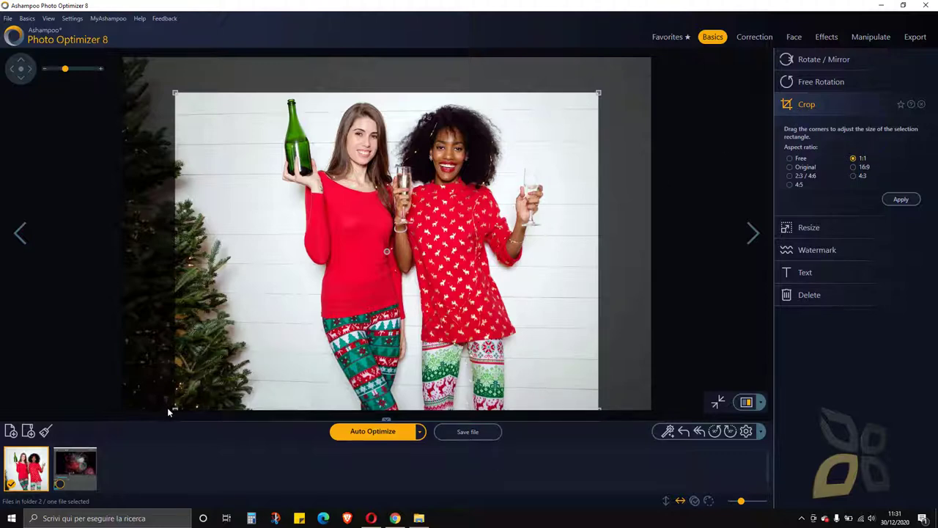
pyautogui.moveTo(176, 412); pyautogui.dragTo(284, 407)
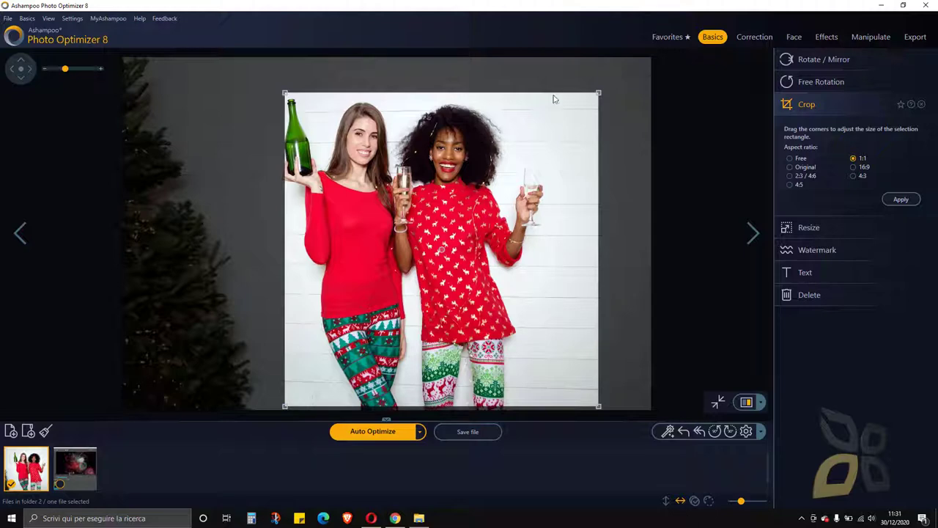
pyautogui.moveTo(600, 94); pyautogui.dragTo(594, 97)
pyautogui.moveTo(286, 407); pyautogui.dragTo(282, 409)
pyautogui.moveTo(280, 94); pyautogui.dragTo(252, 98)
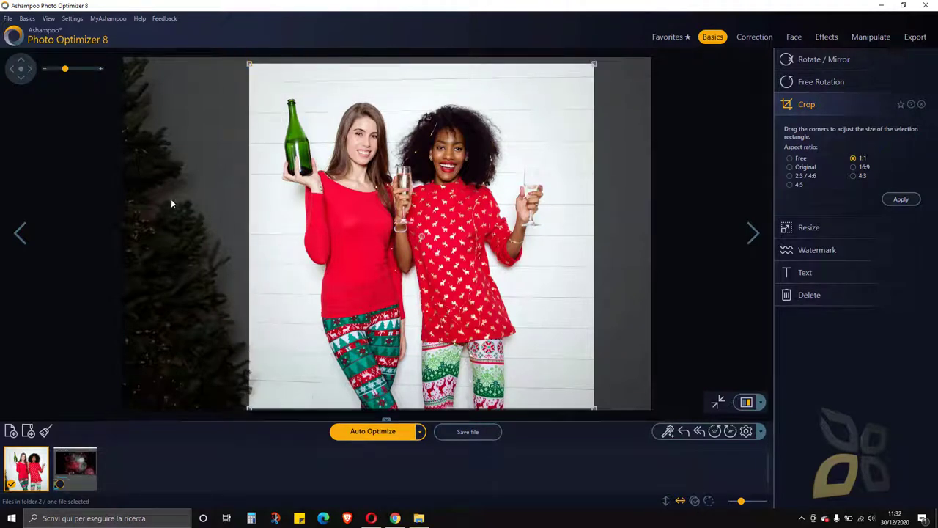
pyautogui.click(902, 205)
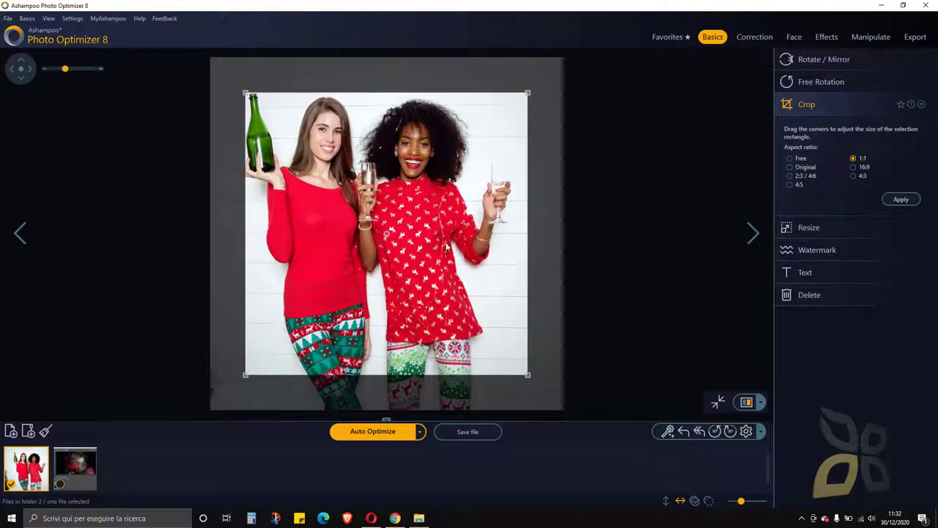
# - Resize the photo to a new width of 1000 pixels
pyautogui.click(814, 228)
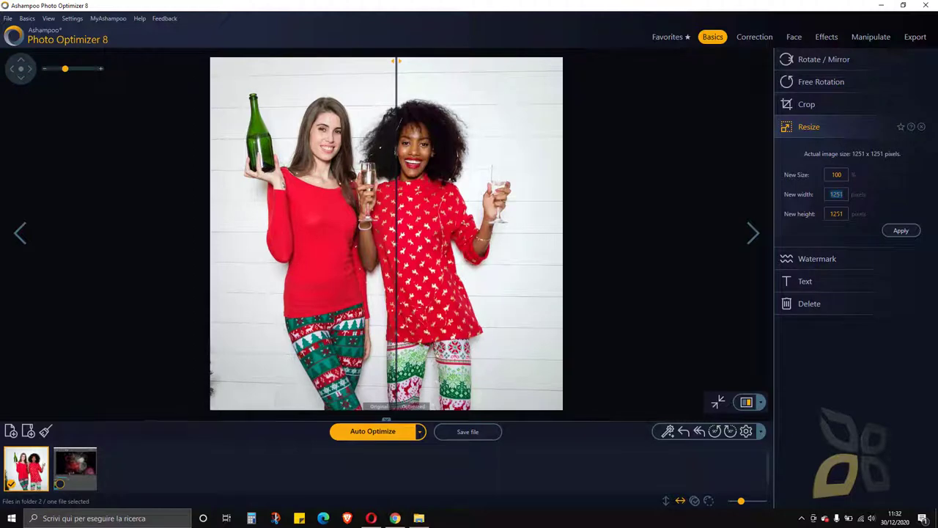
pyautogui.doubleClick(836, 195)
pyautogui.write('1000')
# - Add bold italic red 'PARTY' text across the top and apply it
pyautogui.click(805, 259)
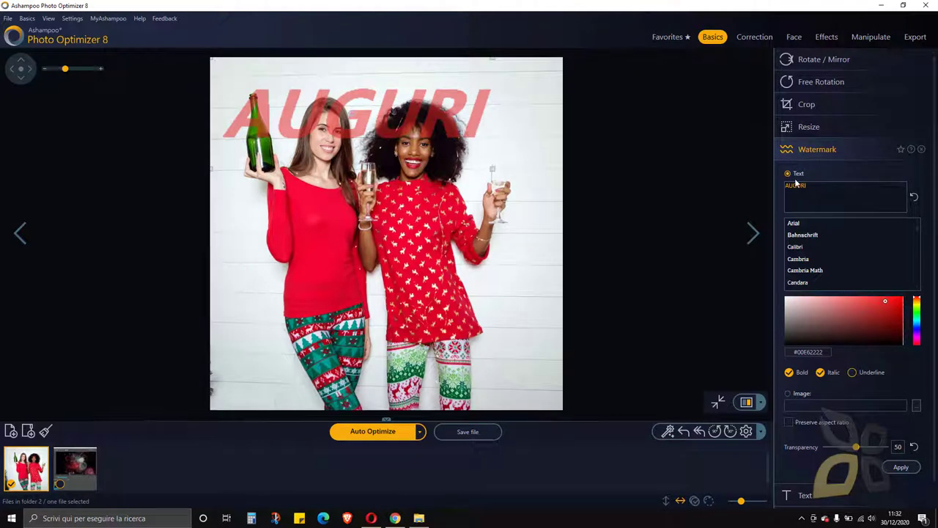
pyautogui.click(789, 394)
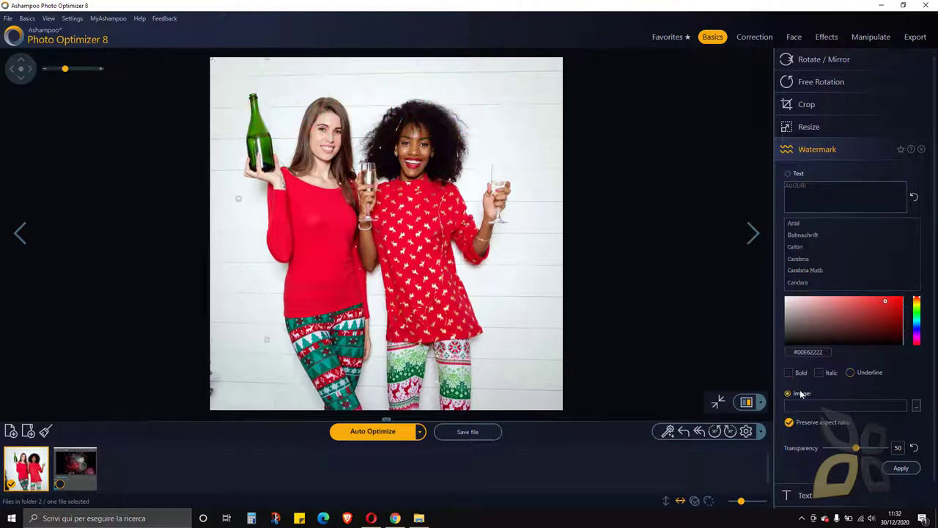
pyautogui.click(798, 174)
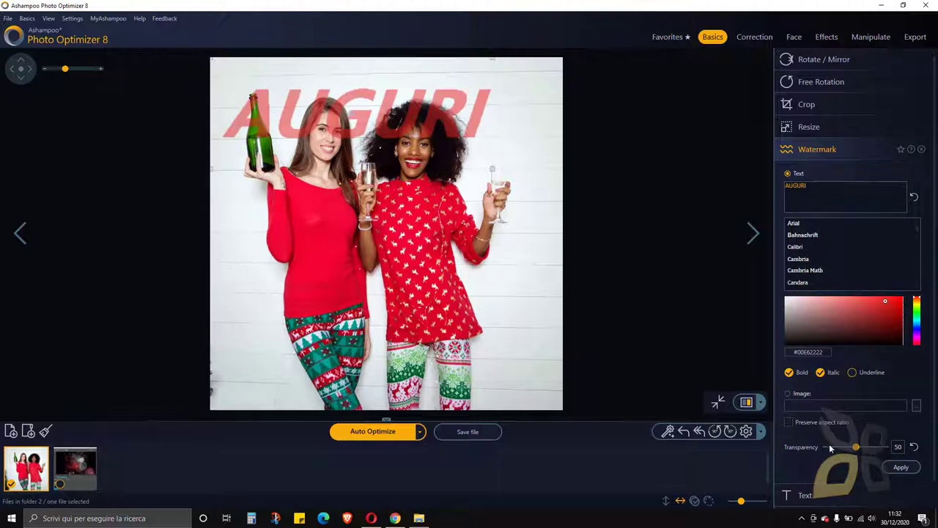
pyautogui.scroll(-1, 814, 462)
pyautogui.click(806, 474)
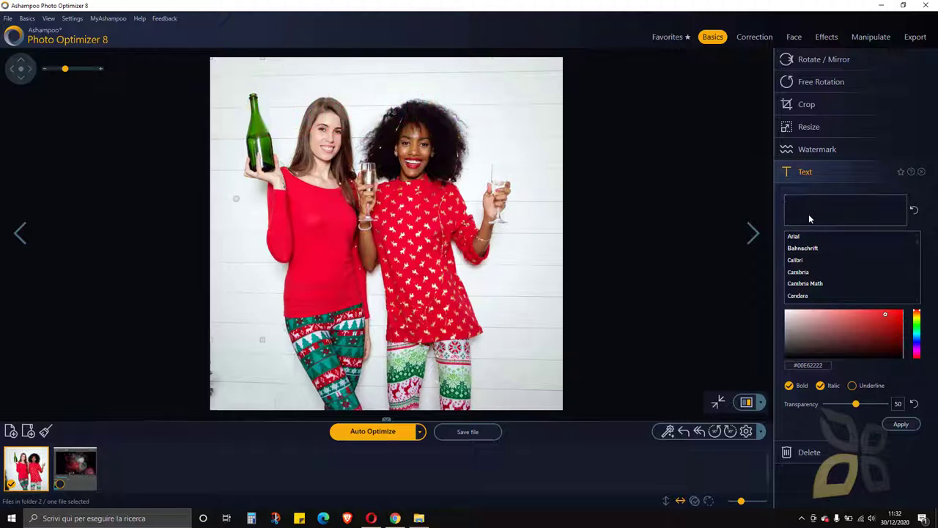
pyautogui.write('PARTY')
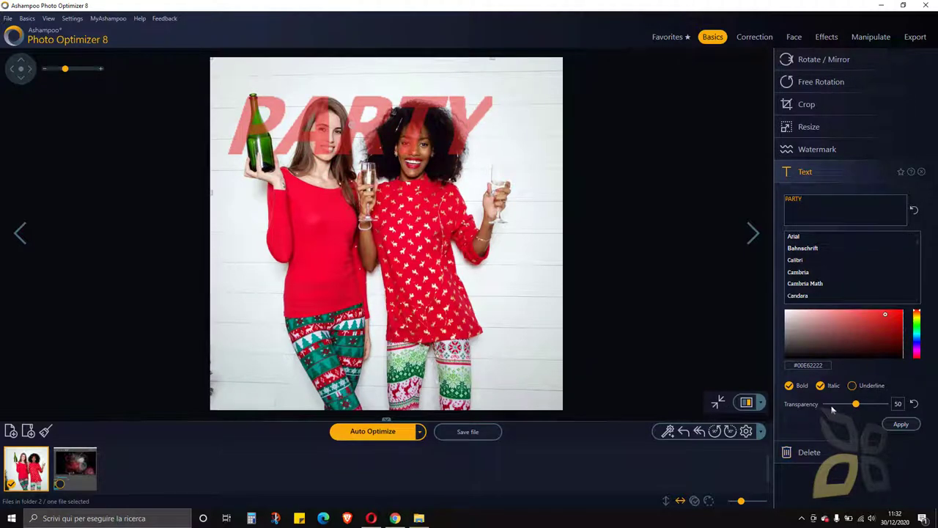
pyautogui.click(903, 424)
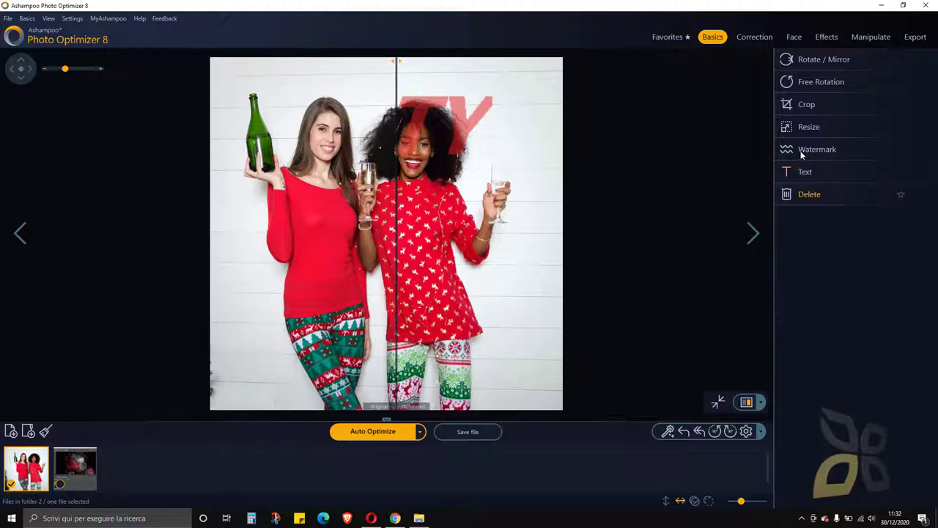
# - Drag Saturation all the way down to turn the photo greyscale
pyautogui.click(746, 42)
pyautogui.click(816, 60)
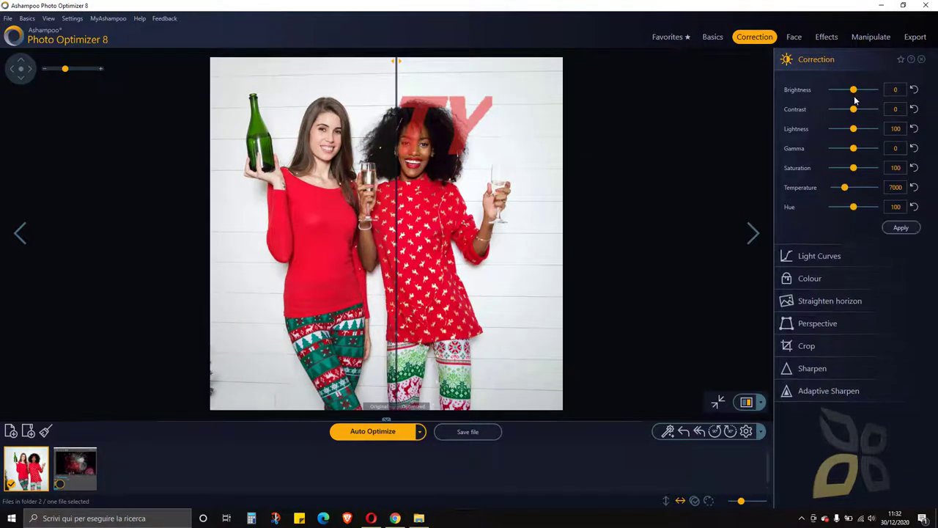
pyautogui.moveTo(854, 89); pyautogui.dragTo(855, 129)
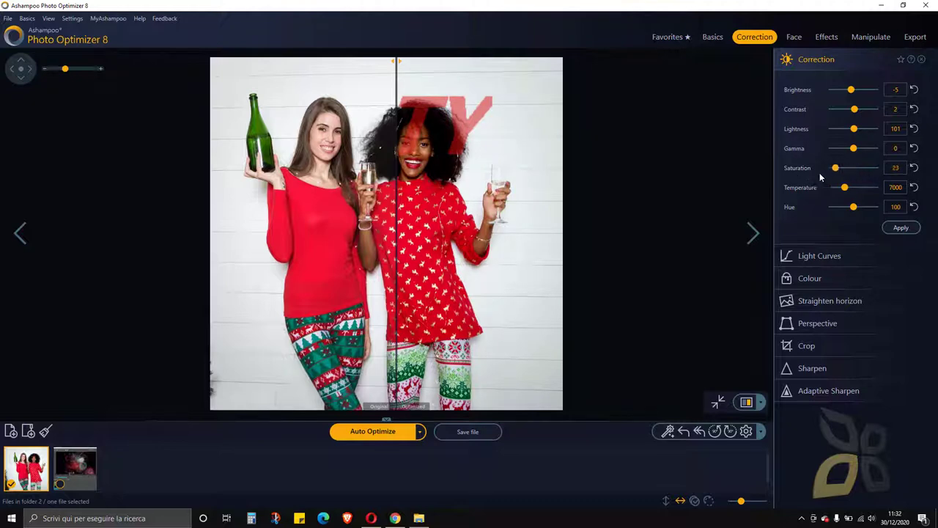
pyautogui.moveTo(819, 173)
pyautogui.mouseDown()
pyautogui.moveTo(850, 169)
pyautogui.moveTo(828, 170)
pyautogui.mouseUp()
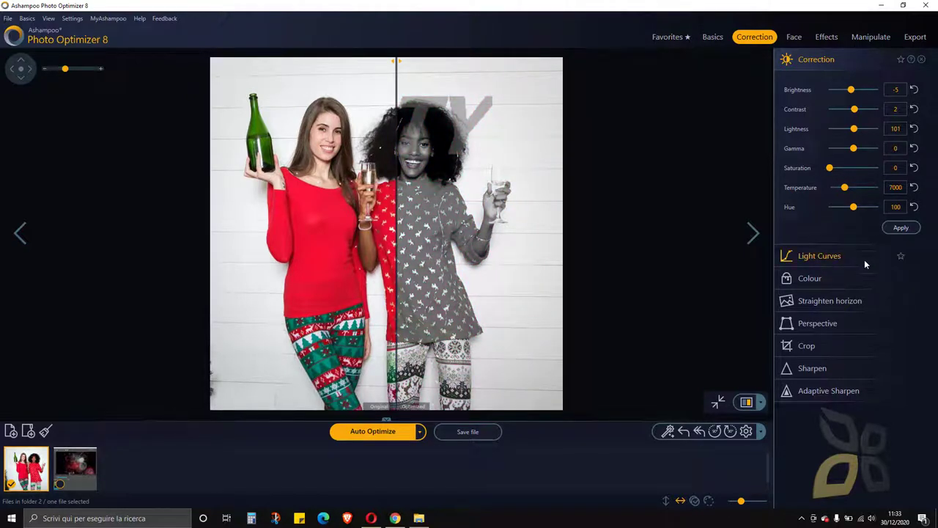
# - Browse Light Curves, Colour, Straighten, Perspective, Crop and Sharpen, previewing stronger sharpening
pyautogui.click(822, 256)
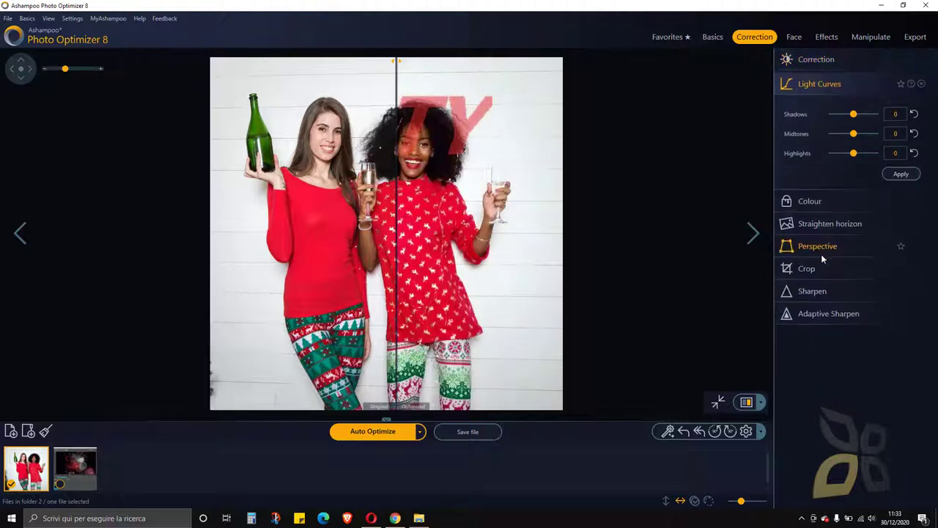
pyautogui.click(817, 203)
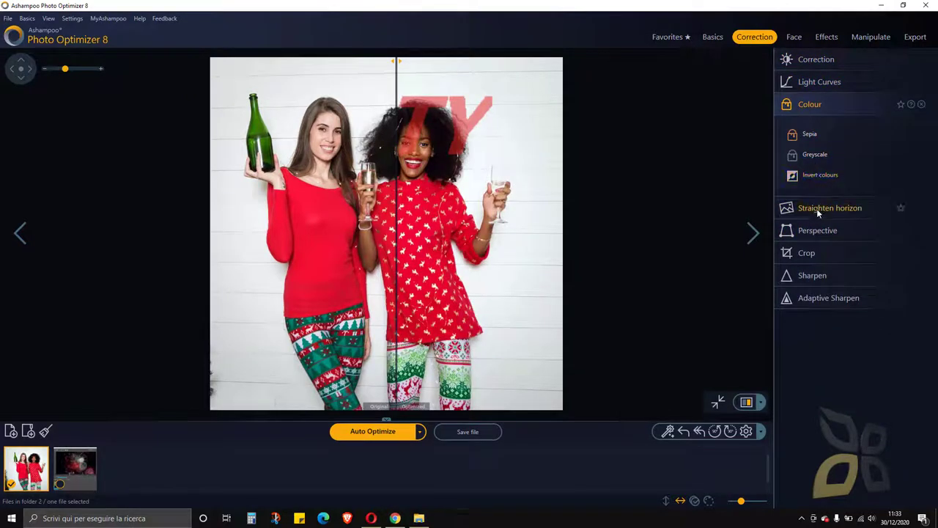
pyautogui.click(817, 209)
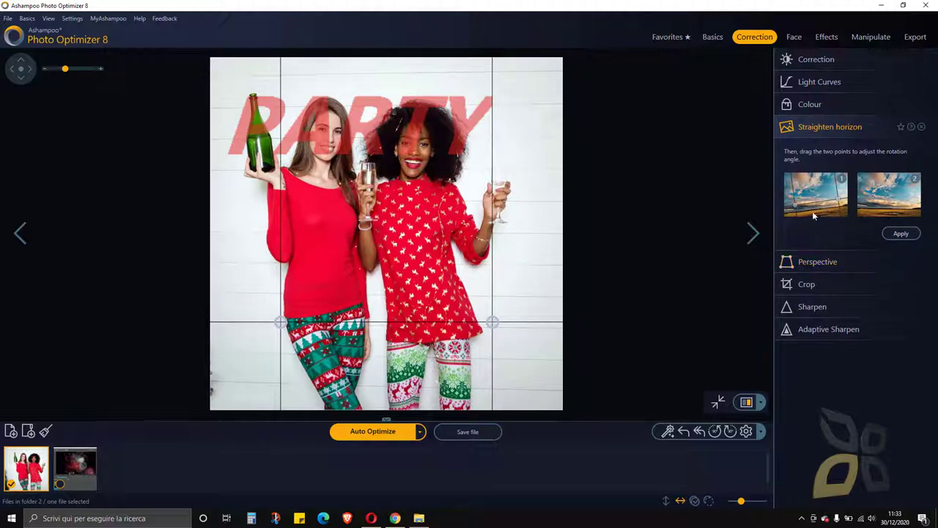
pyautogui.click(816, 265)
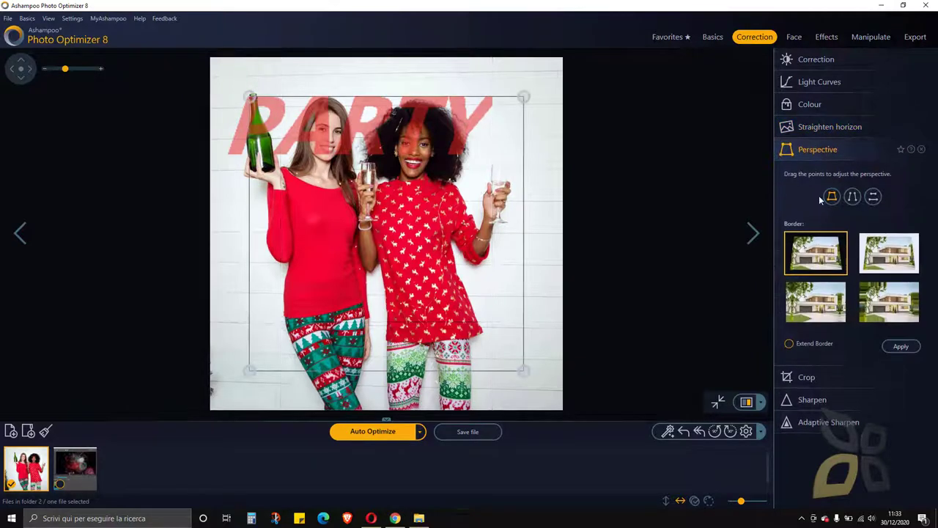
pyautogui.click(810, 374)
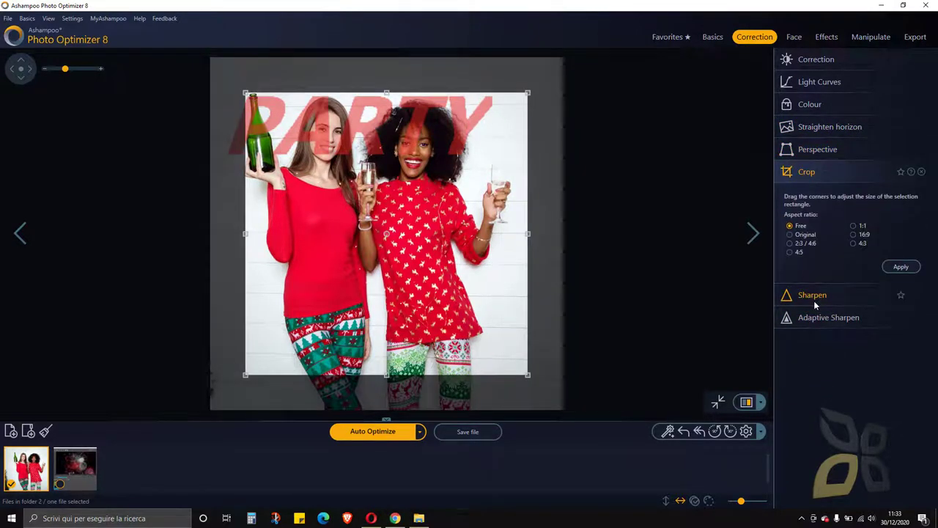
pyautogui.click(814, 299)
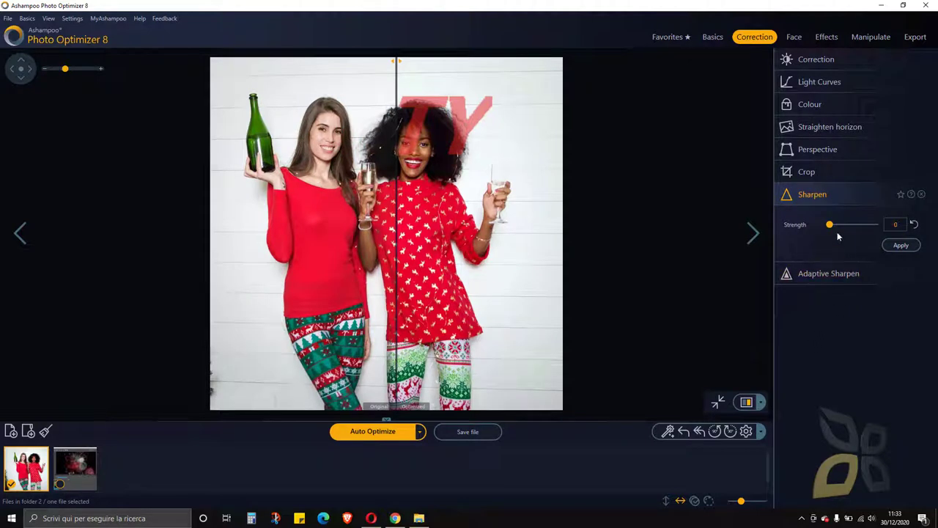
pyautogui.moveTo(830, 225); pyautogui.dragTo(860, 230)
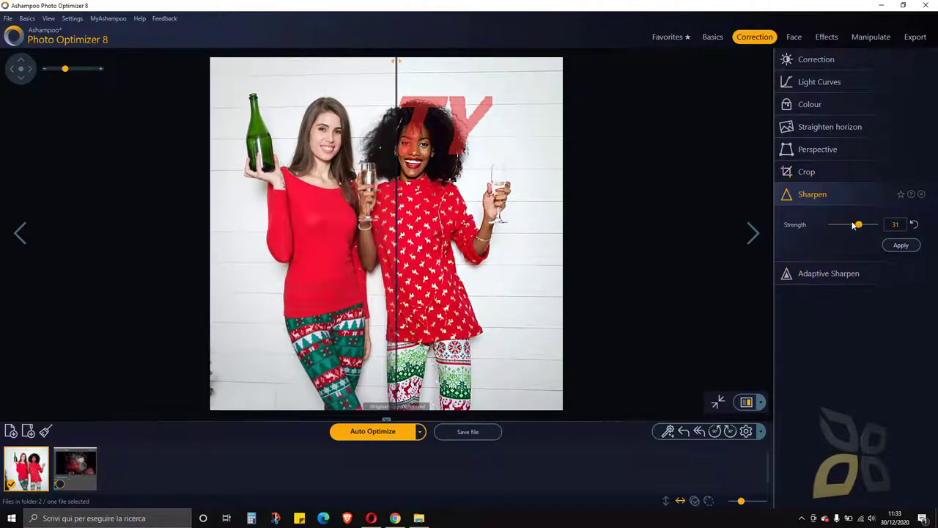
# - Revisit the saturation slider, briefly trying 32 before dragging it again
pyautogui.click(810, 104)
pyautogui.click(810, 61)
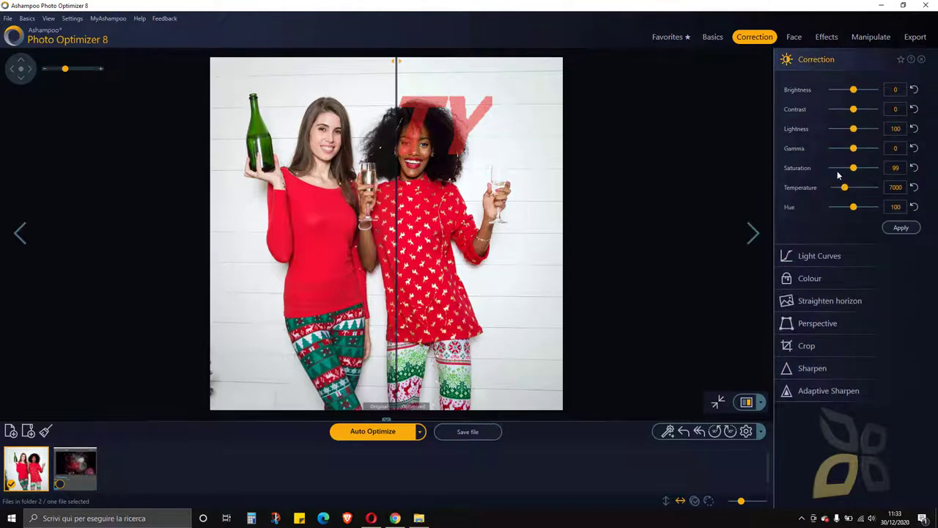
pyautogui.click(838, 168)
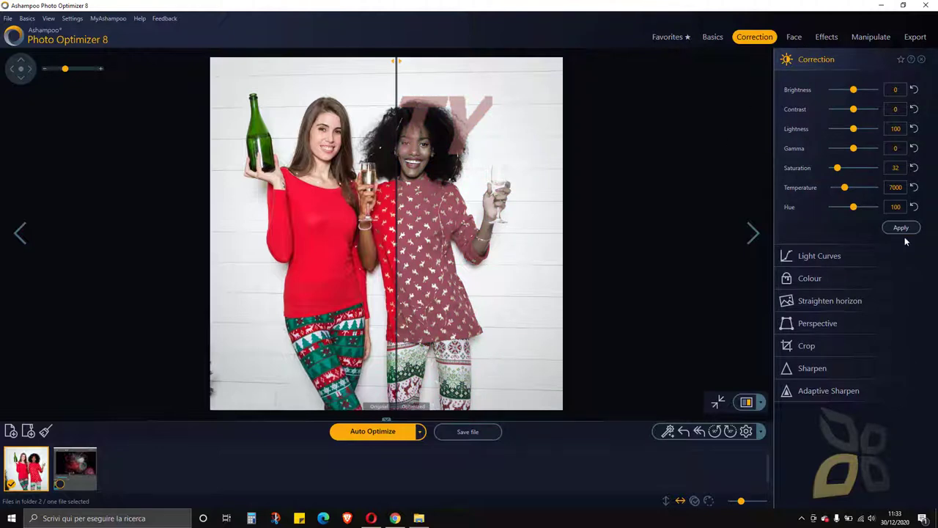
pyautogui.moveTo(812, 169); pyautogui.dragTo(853, 168)
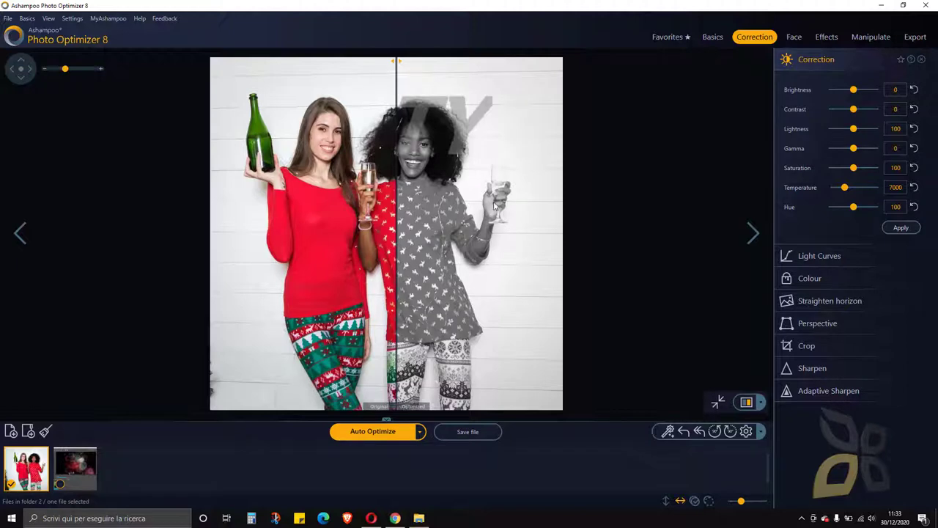
# - Preview the Face tools: red-eye removal, teeth whitening and spot removal
pyautogui.click(794, 36)
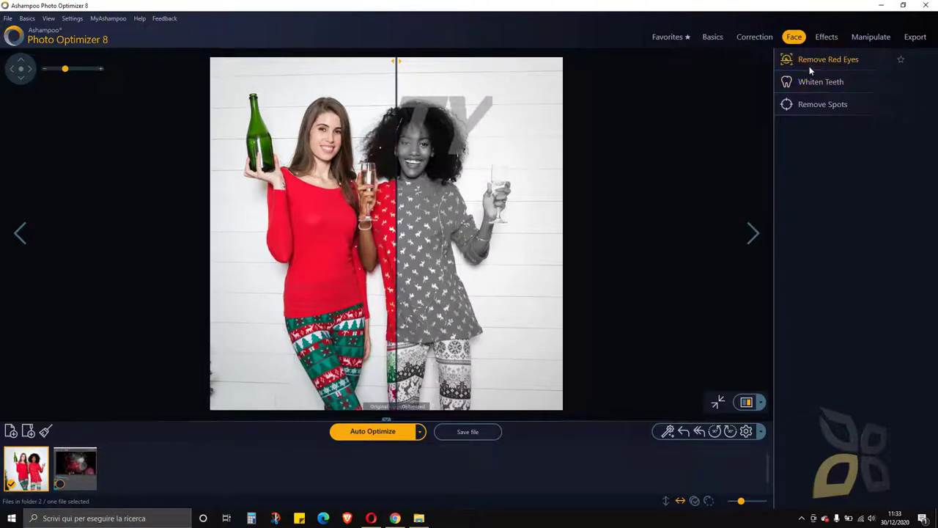
pyautogui.click(809, 65)
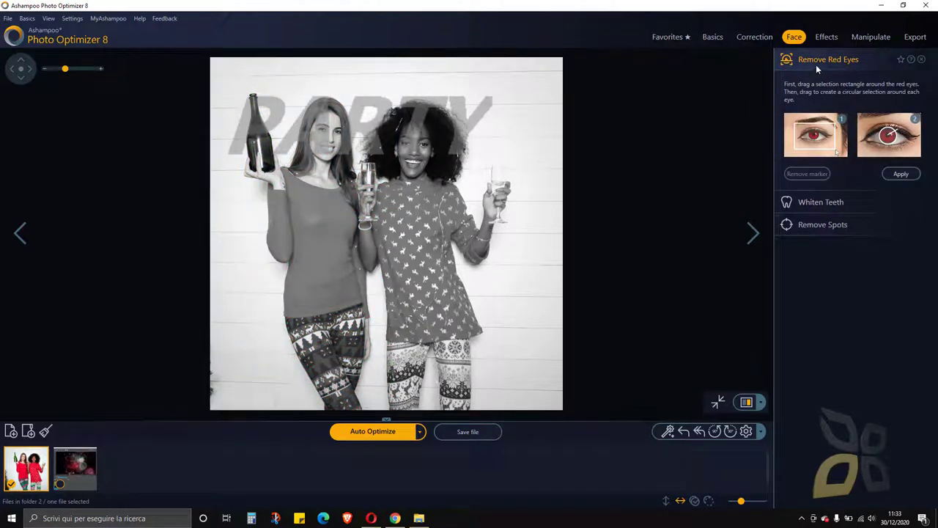
pyautogui.click(811, 199)
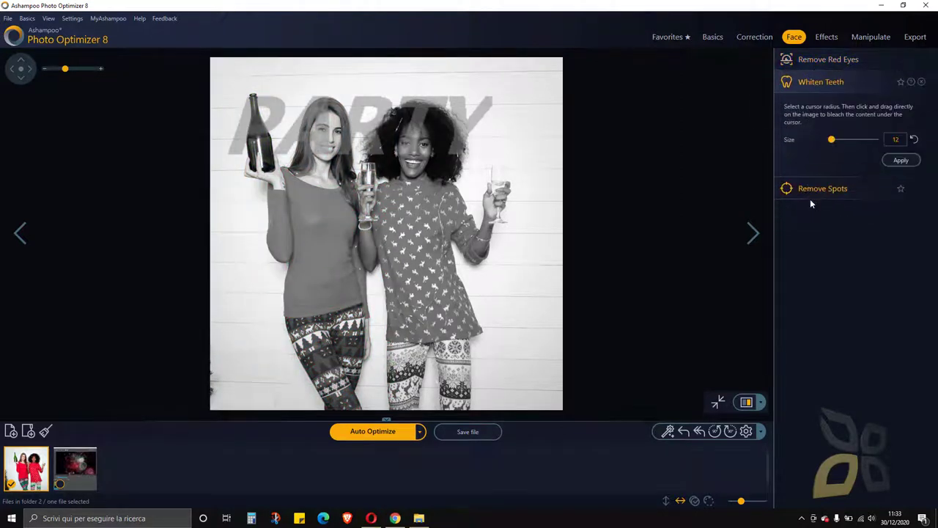
pyautogui.click(812, 192)
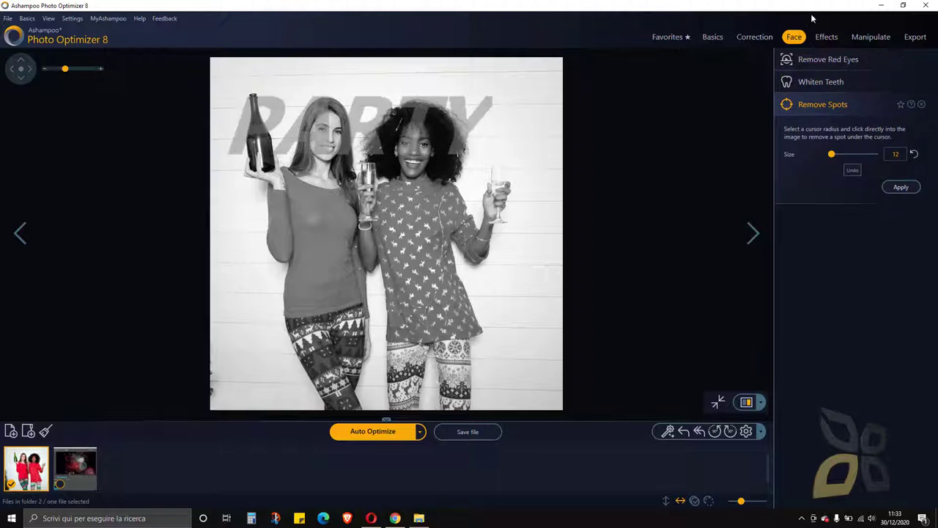
# - Preview the Oilpaint effect at strength 6 and the Charcoal effect
pyautogui.click(826, 37)
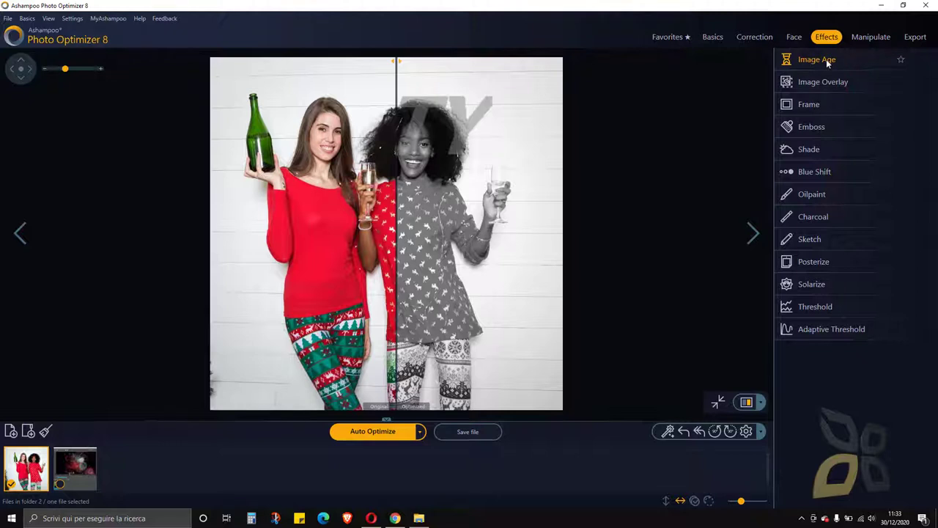
pyautogui.click(814, 195)
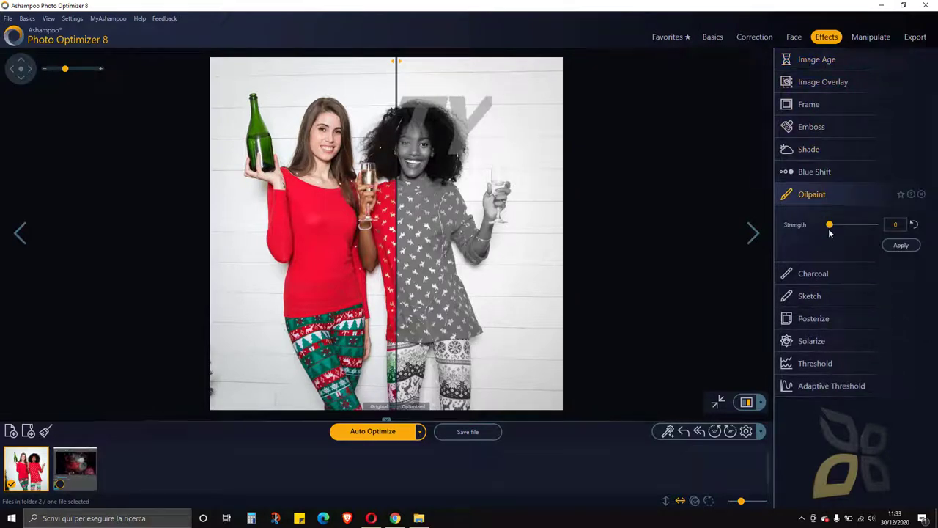
pyautogui.moveTo(830, 230); pyautogui.dragTo(858, 225)
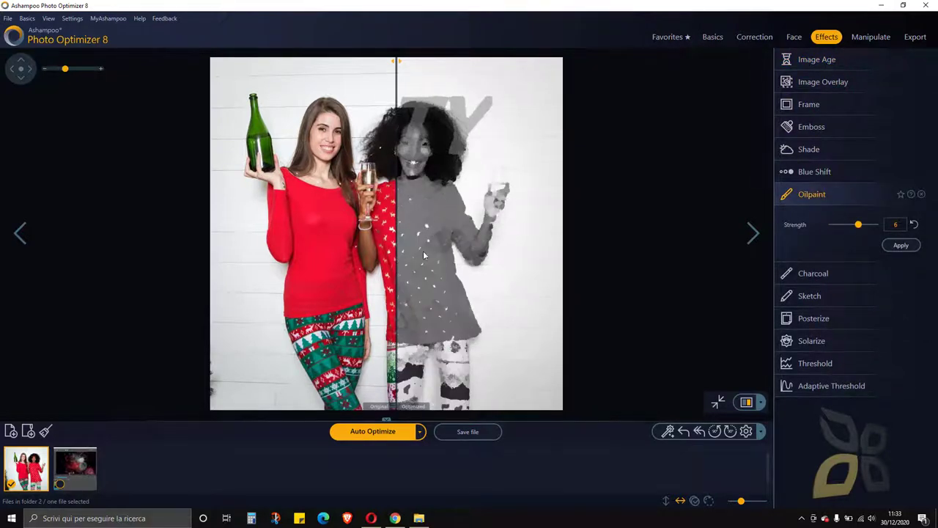
pyautogui.click(830, 278)
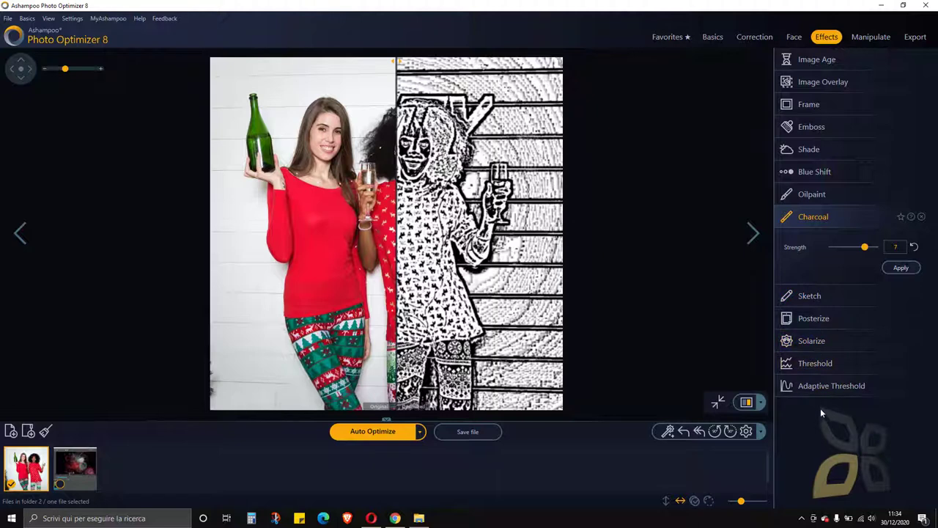
# - Preview Blur in Manipulate, then bring up the Export options without keeping it
pyautogui.click(869, 39)
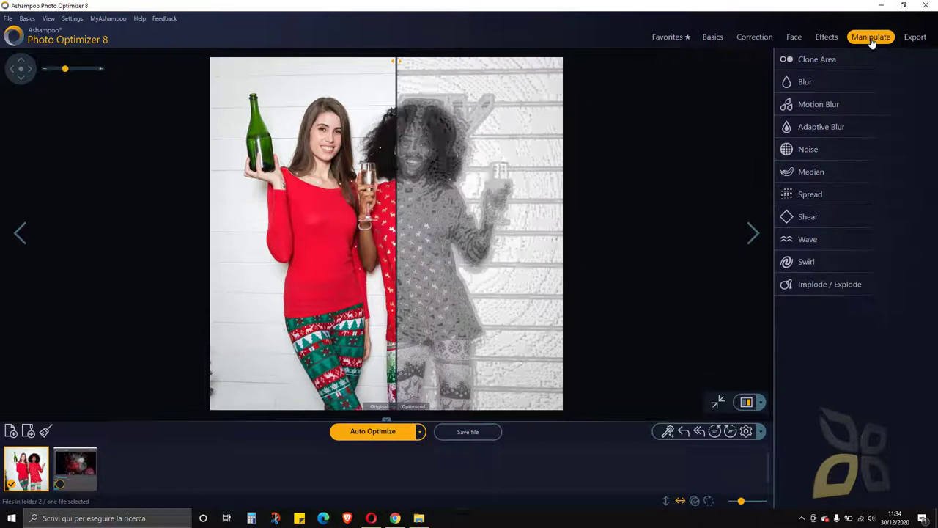
pyautogui.click(806, 83)
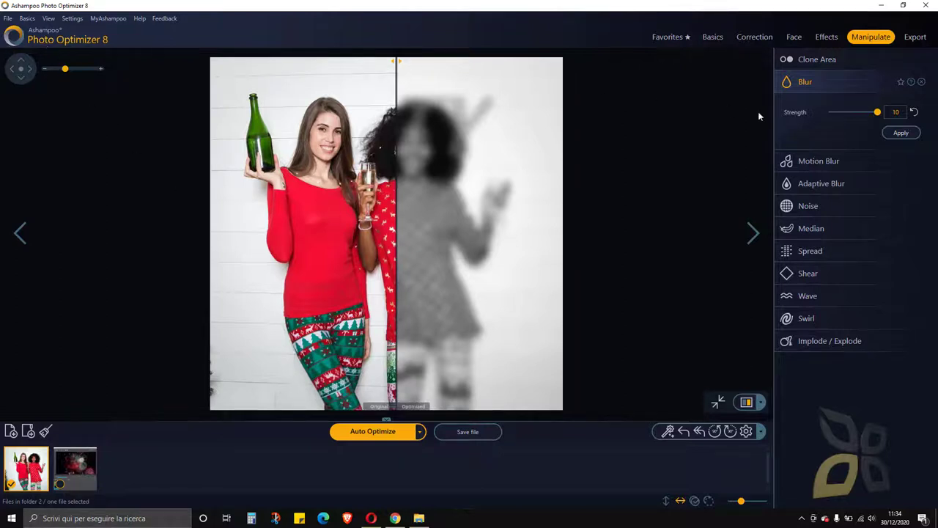
pyautogui.click(915, 38)
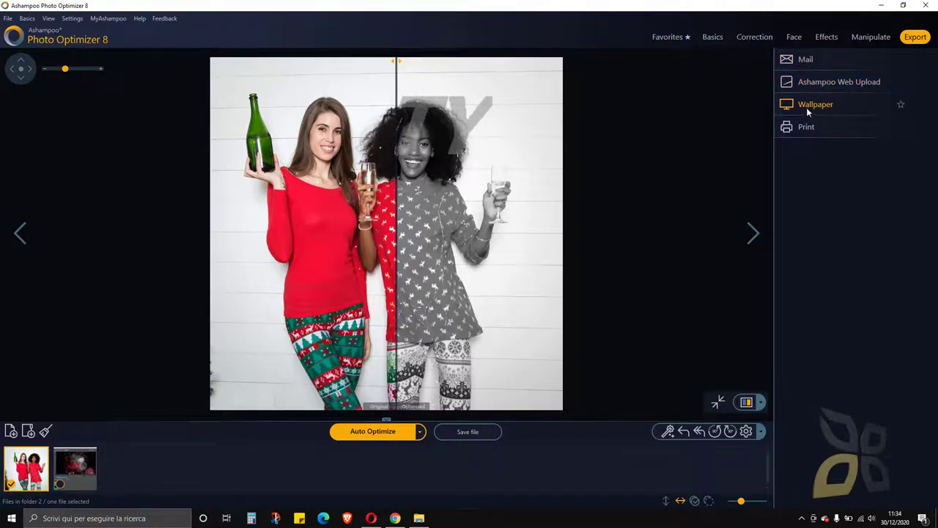
# - Check the Print settings without printing, then save the edited photo
pyautogui.click(798, 129)
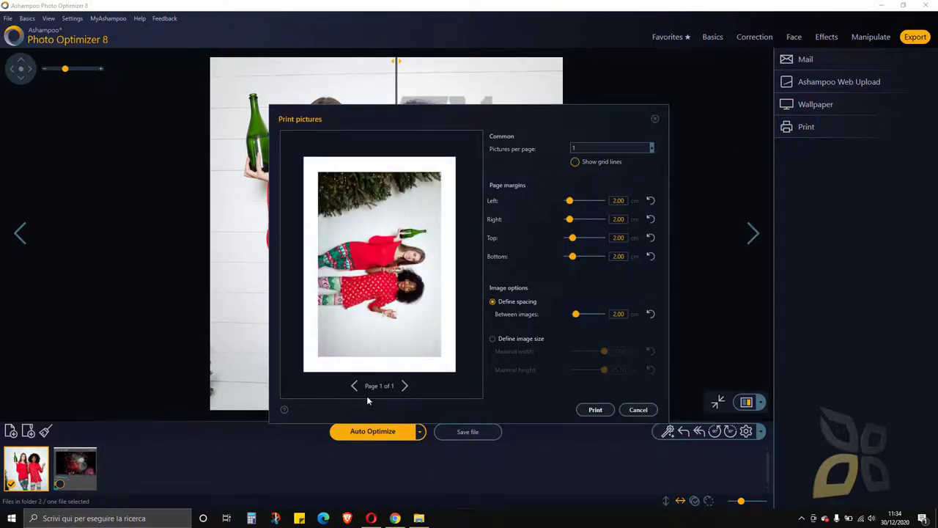
pyautogui.click(636, 410)
pyautogui.click(9, 20)
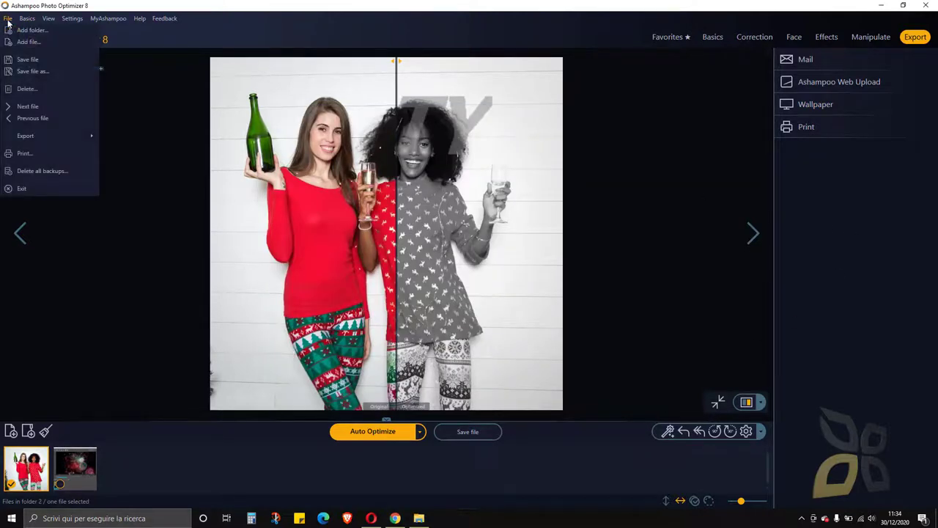
pyautogui.click(33, 64)
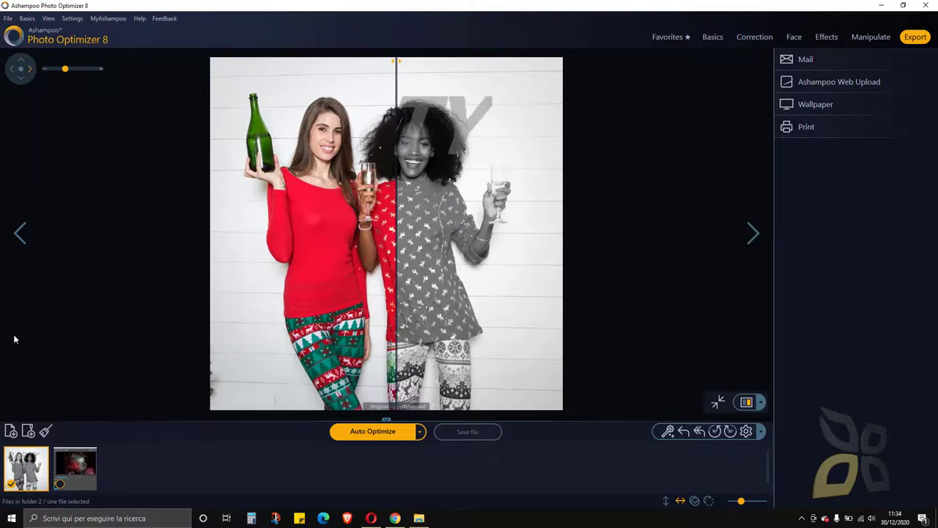
# - Save a copy as a new JPG in the Ashampoo pictures folder
pyautogui.click(8, 18)
pyautogui.click(33, 74)
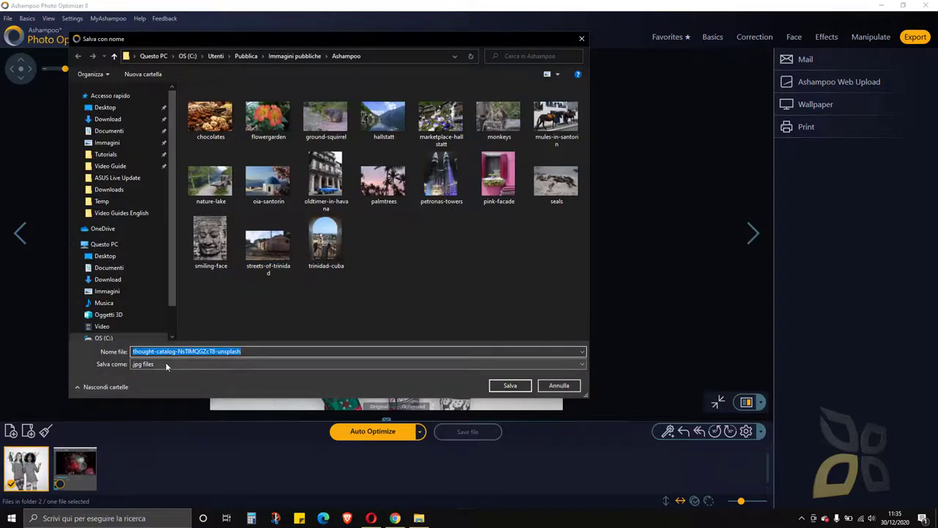
pyautogui.click(520, 388)
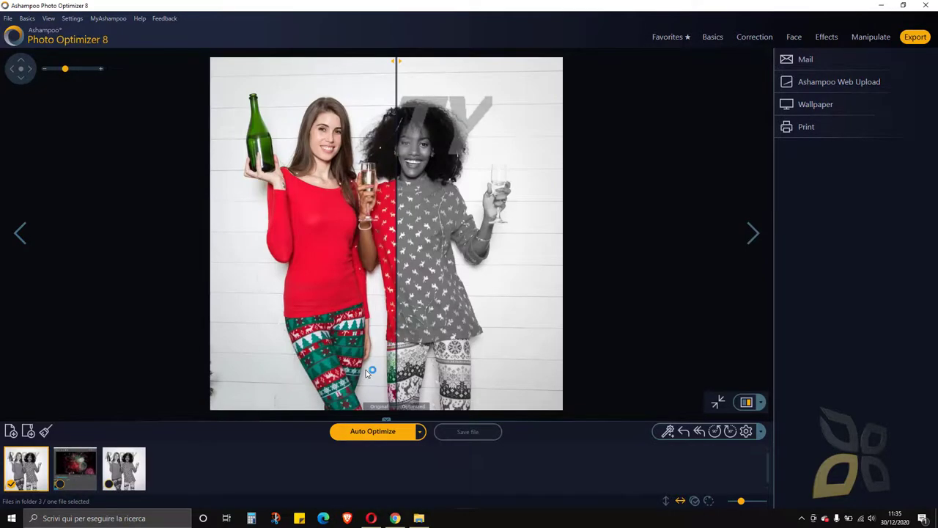
# - In Brave, scroll the YouTube channel's Negozio page to the second merchandise row
pyautogui.click(349, 521)
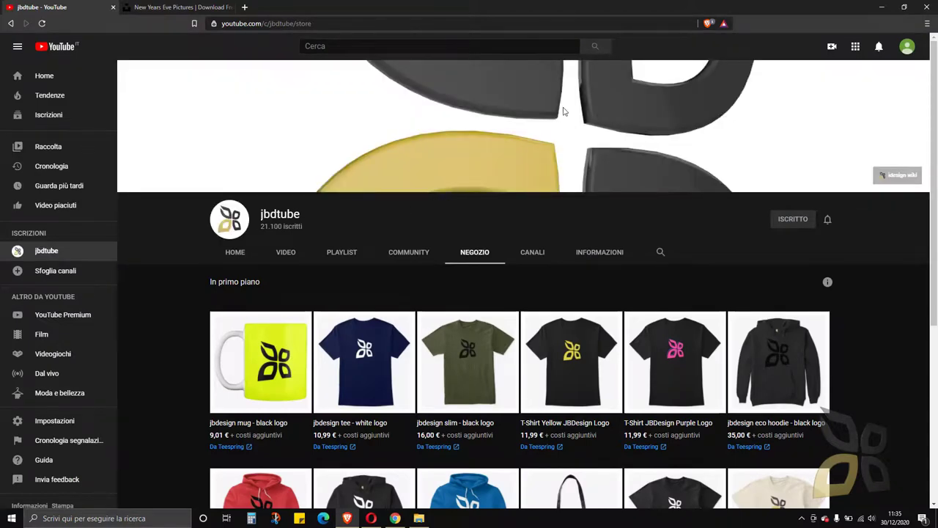
pyautogui.scroll(-2, 561, 100)
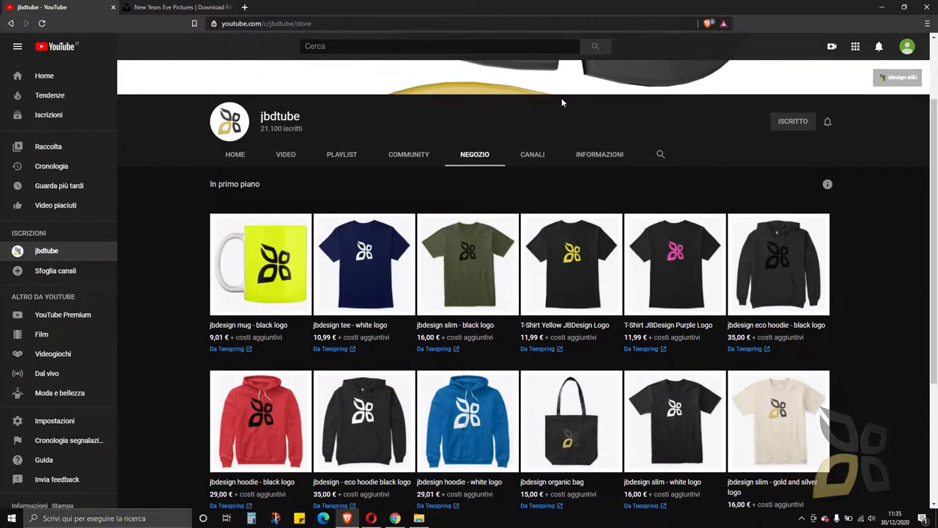